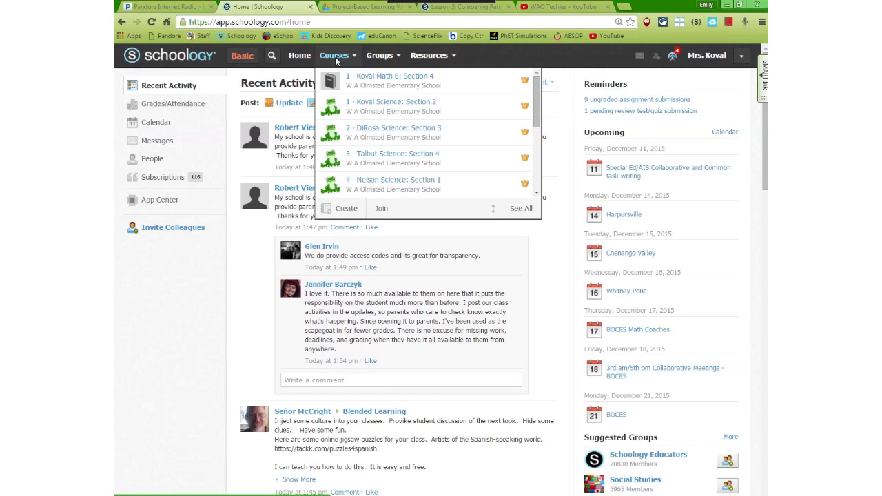
Open the Lessons 1-5 folder inside Module 1 - Ratios of the Science: Section 2 course.
left_click(375, 111)
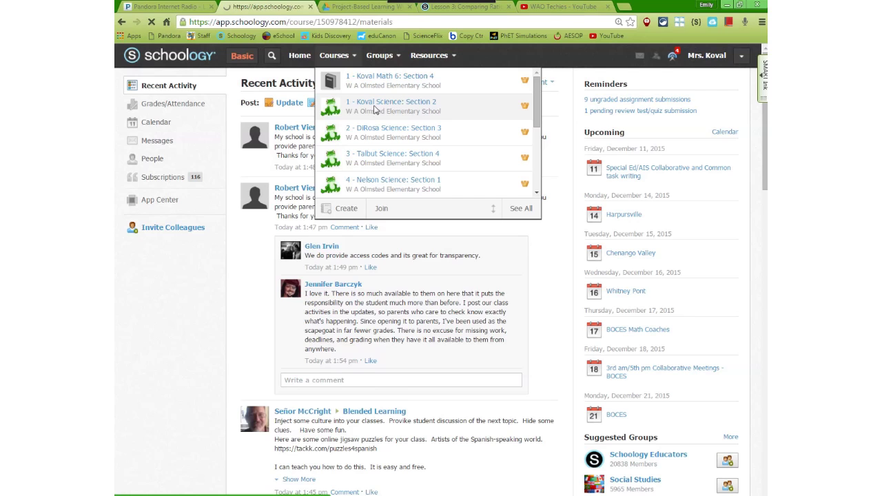
scroll(389, 311, "down", 4)
scroll(395, 315, "down", 3)
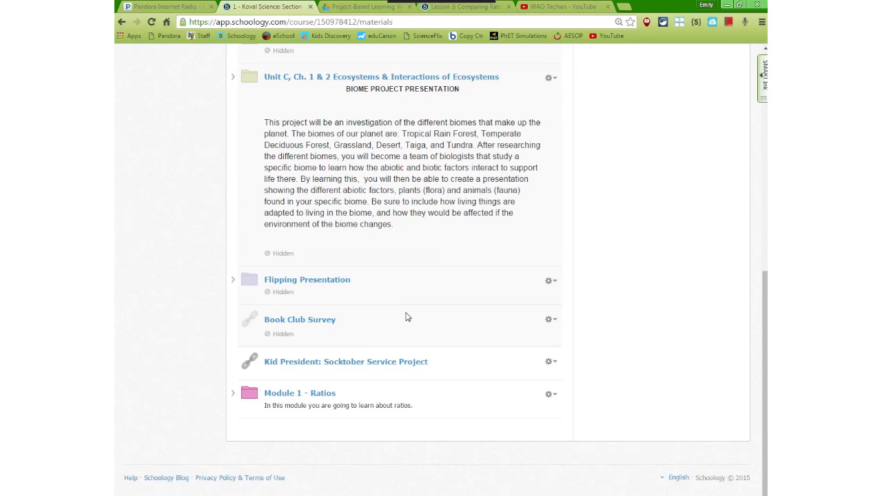
left_click(321, 396)
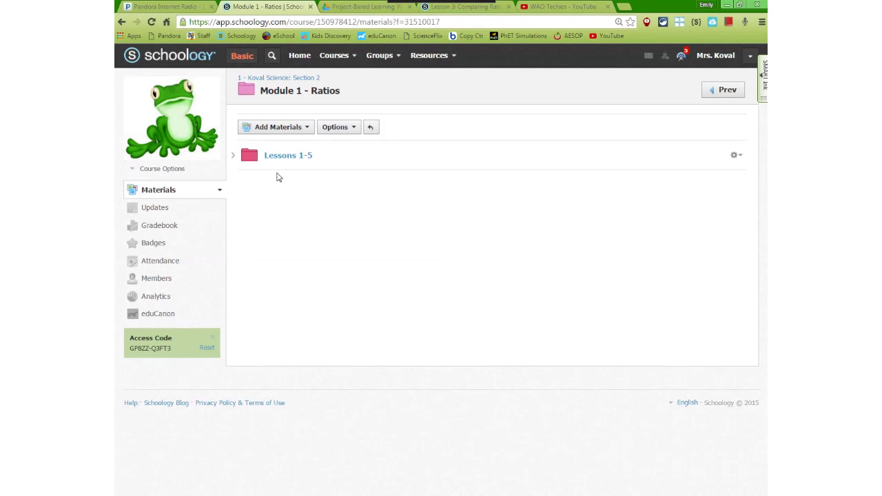
left_click(279, 158)
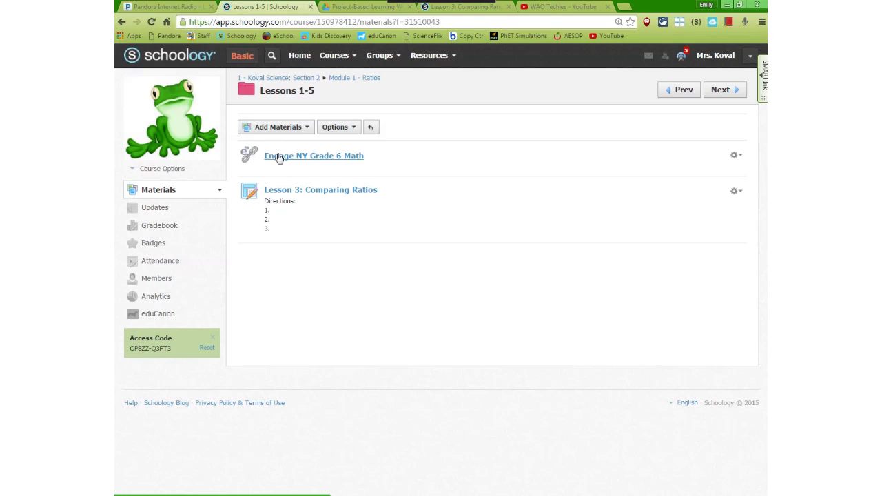
Start a new test/quiz in the Lessons 1-5 folder and name it "Quiz - Lessons 1-5".
left_click(294, 130)
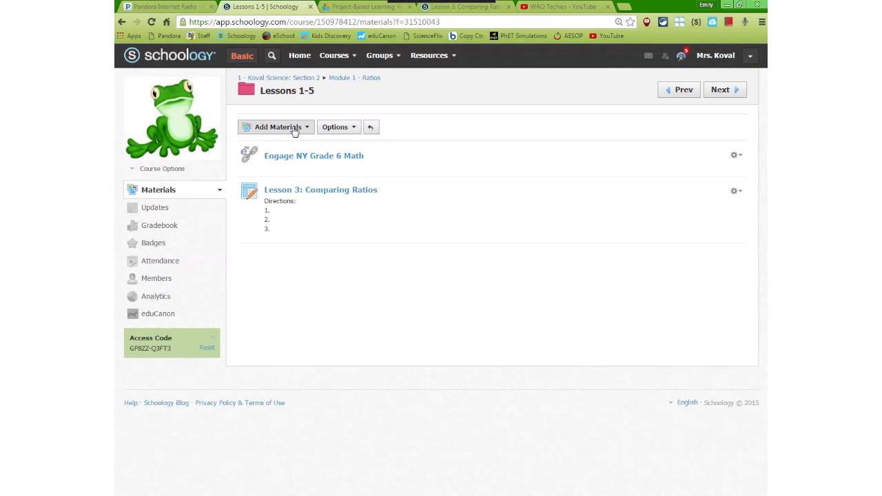
left_click(296, 165)
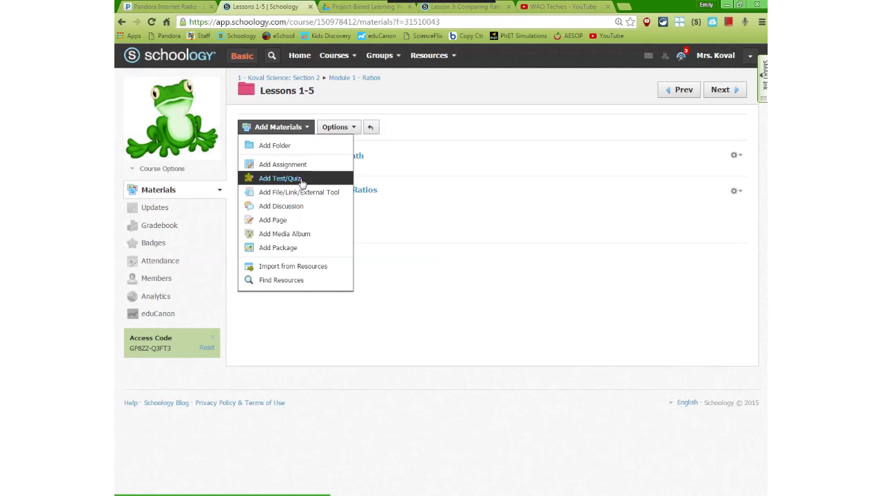
left_click(282, 181)
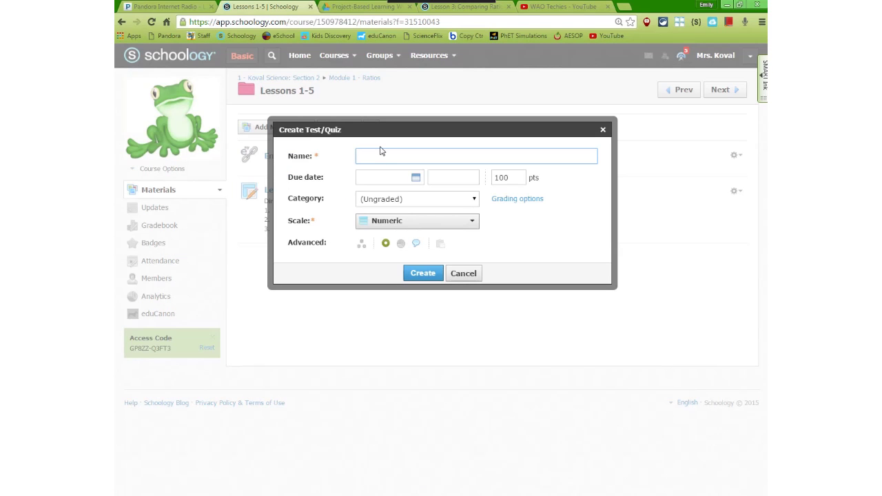
type("Quiz - Lessons 1-5")
Set the quiz's category to Quiz, make it hidden, and create it.
left_click(424, 200)
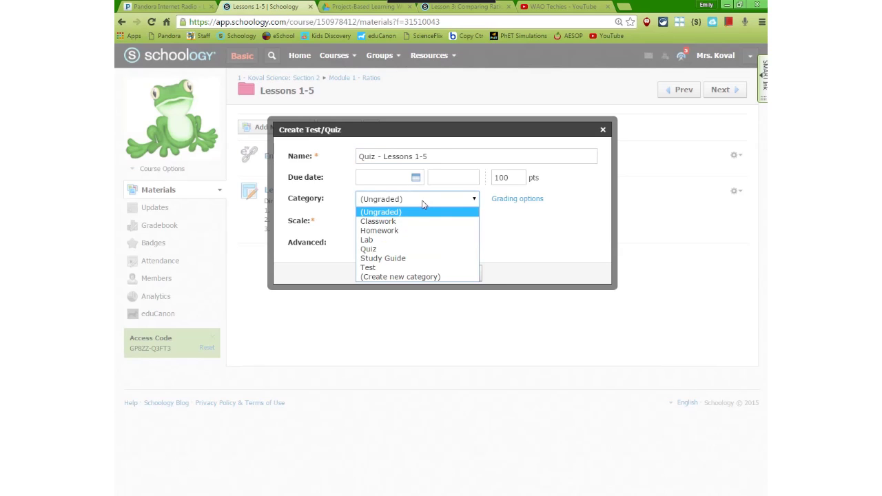
left_click(400, 252)
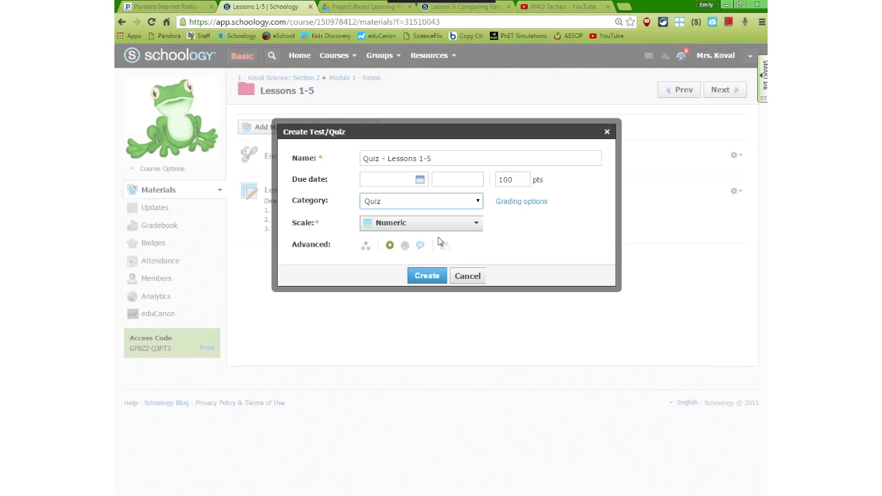
left_click(390, 246)
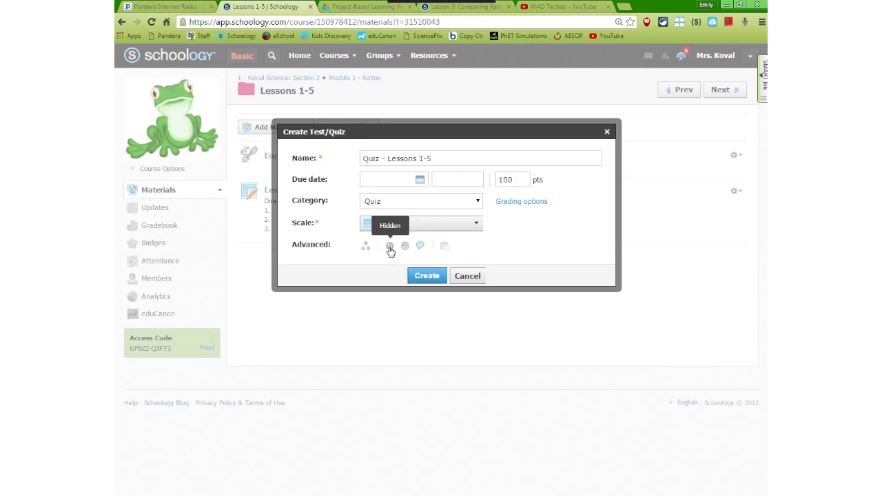
left_click(419, 276)
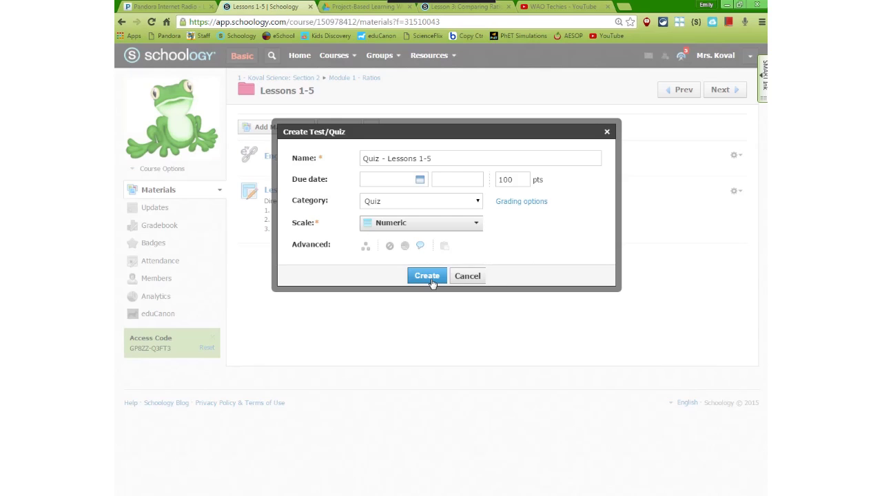
left_click(431, 282)
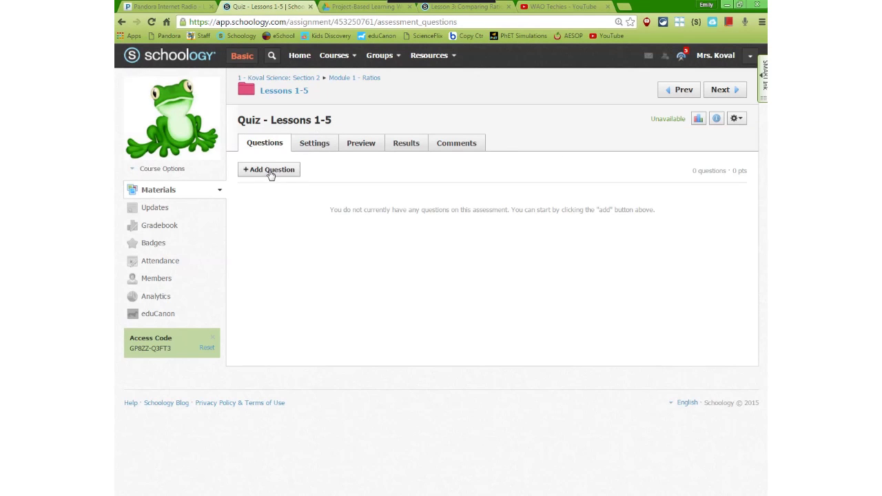
Start a Fill in the Blank question that reads "An equivalent ratio to 1:2 is _.".
left_click(270, 174)
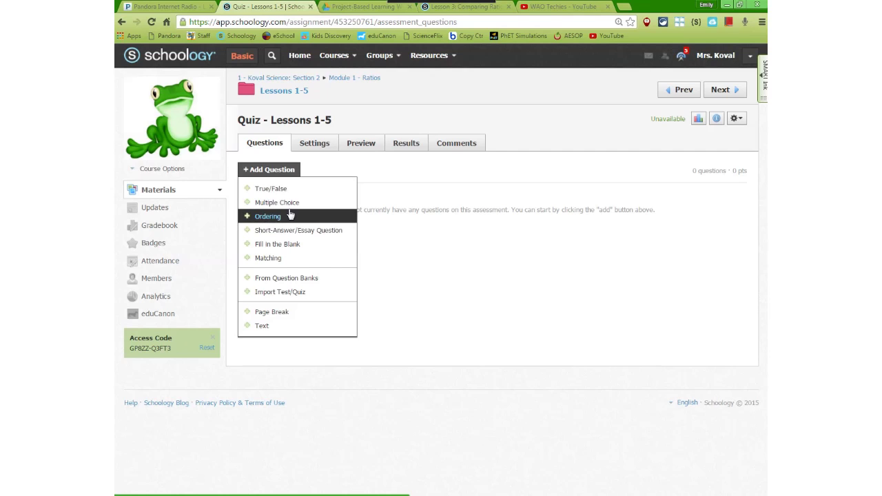
left_click(296, 247)
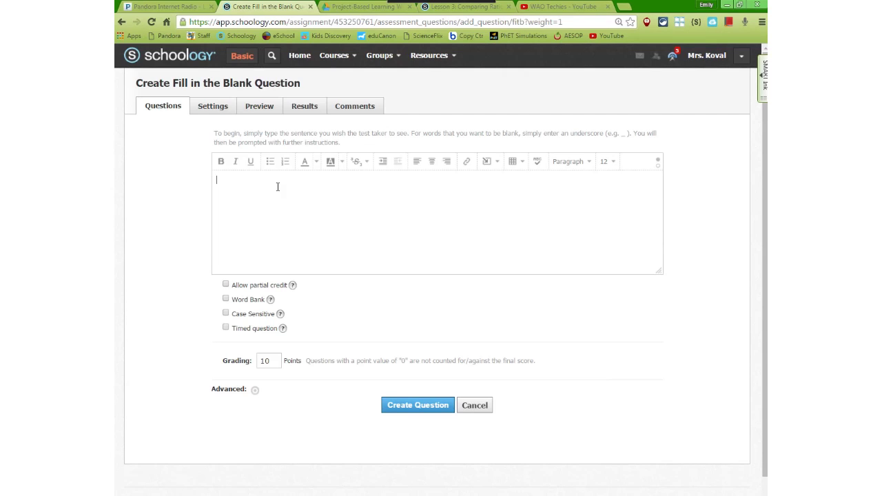
type("The")
key("BackSpace")
key("BackSpace")
key("BackSpace")
key("BackSpace")
type("an")
key("BackSpace")
key("BackSpace")
key("BackSpace")
type("An equivalent fr")
key("BackSpace")
key("BackSpace")
type("ratio to 1:2 is")
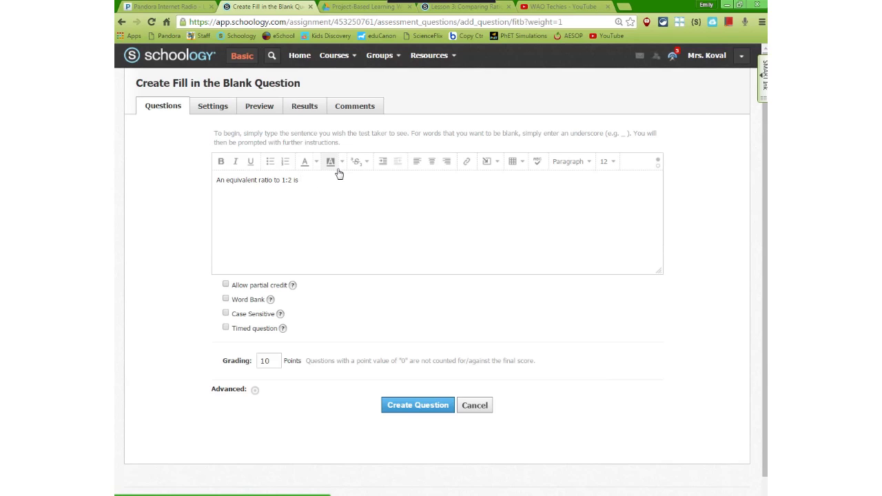
type(".")
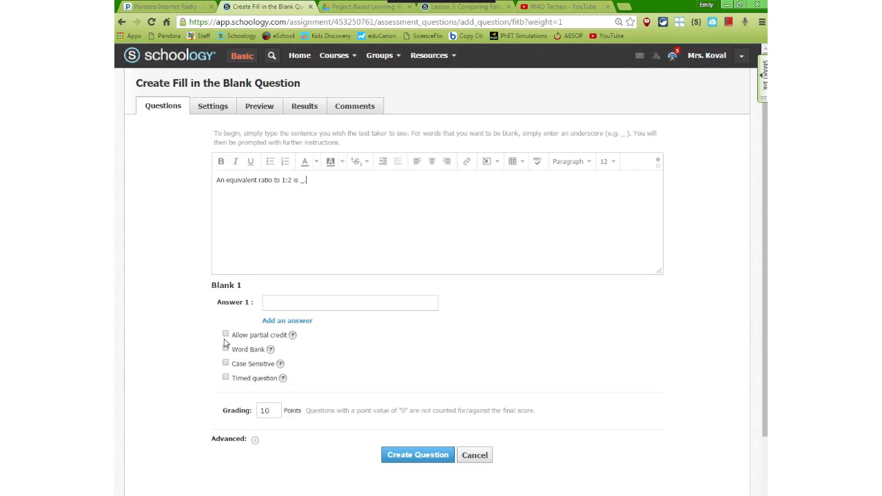
Allow partial credit on the fill-in-the-blank question and set its grading to 1 point.
left_click(225, 334)
double_click(271, 411)
type("1")
Enter 2:4 and 3:6 as accepted answers for Blank 1.
left_click(293, 302)
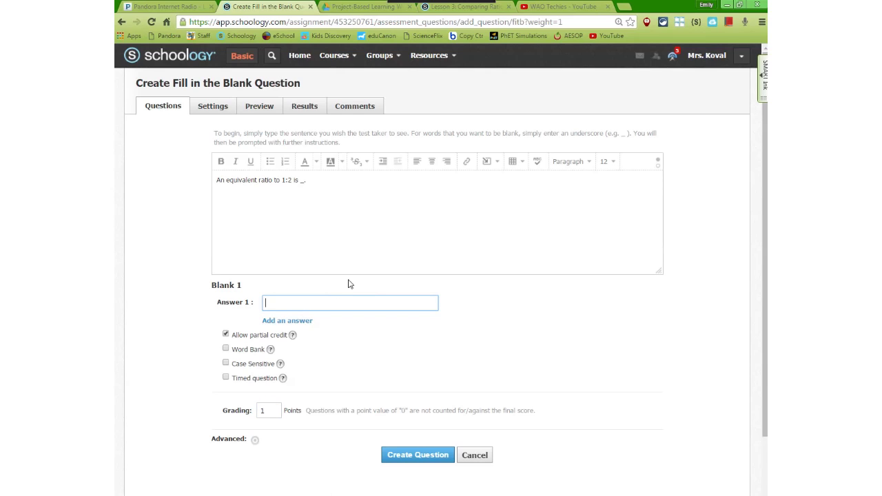
type("2:4")
left_click(295, 320)
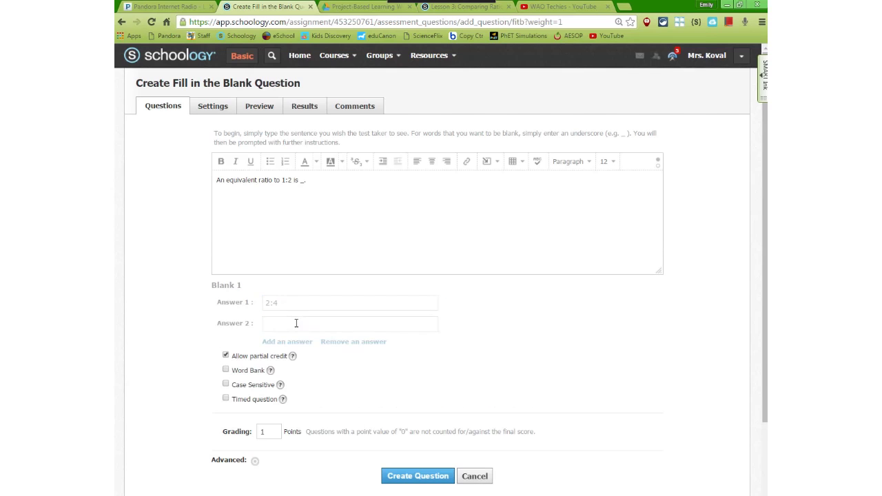
type("3:")
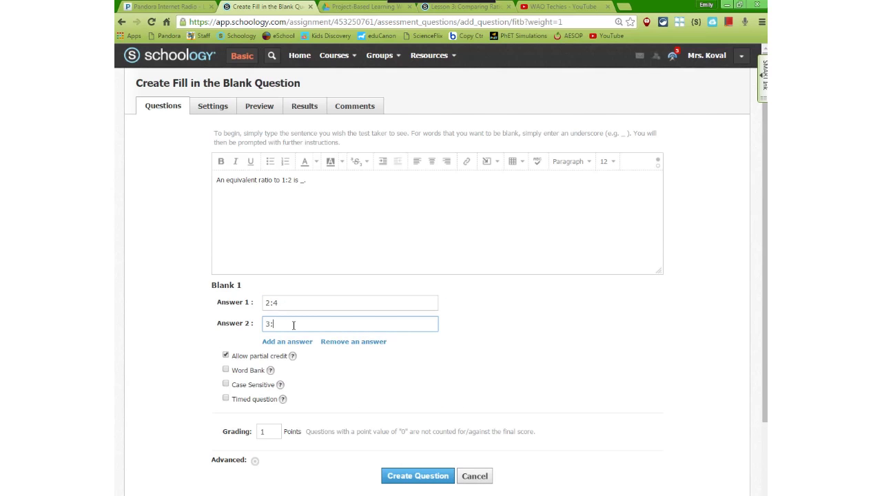
type("6")
left_click(296, 342)
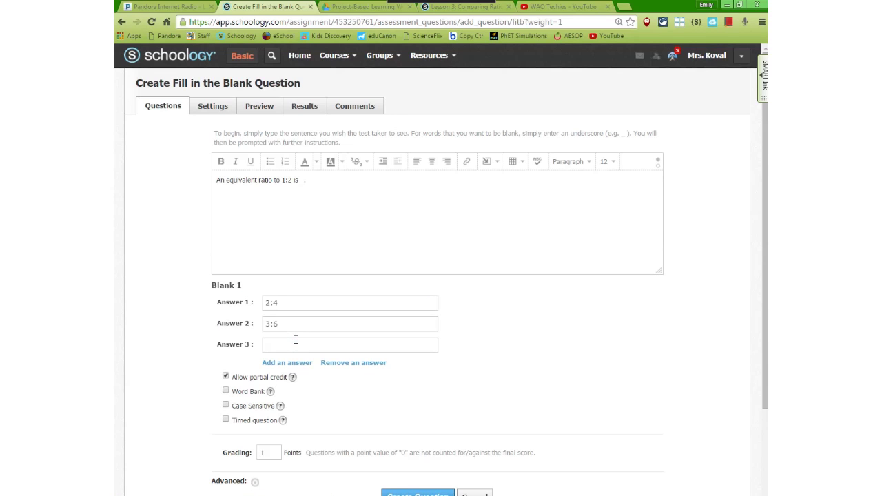
scroll(347, 455, "down", 2)
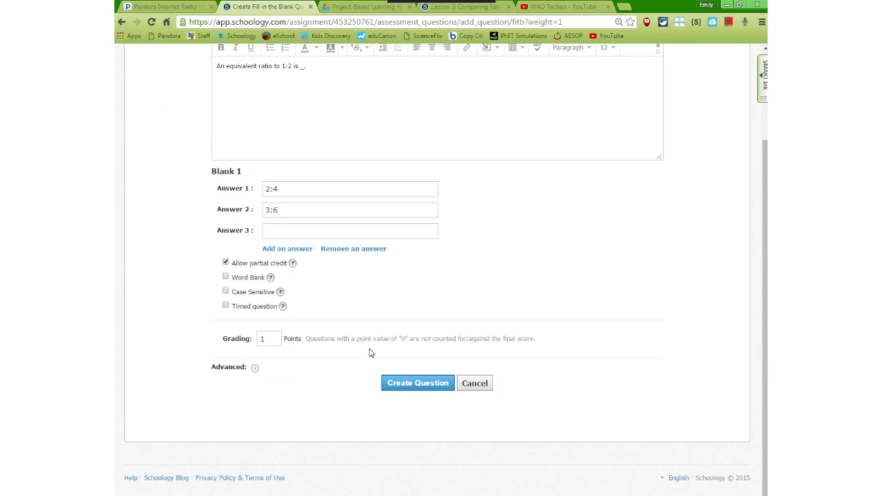
left_click(413, 389)
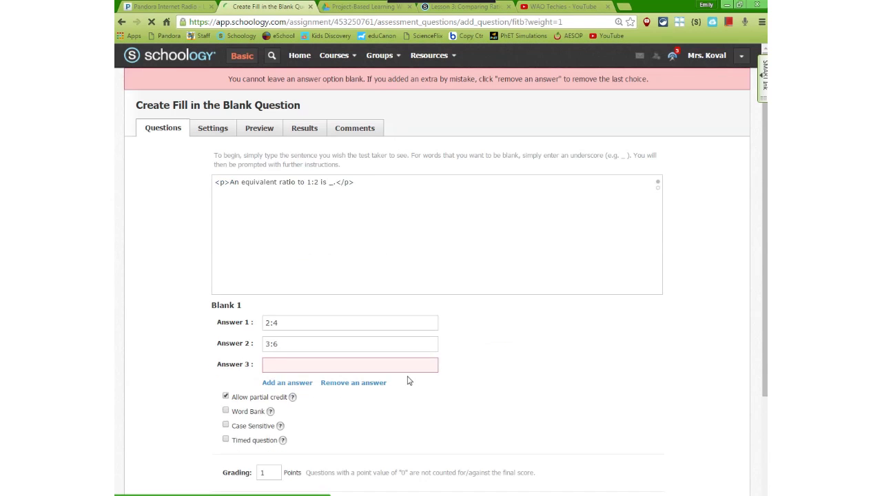
scroll(481, 377, "down", 1)
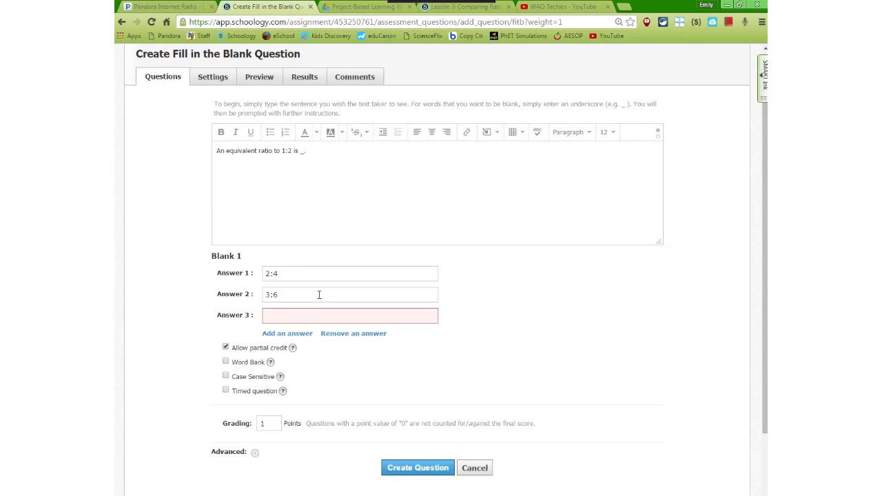
left_click(361, 336)
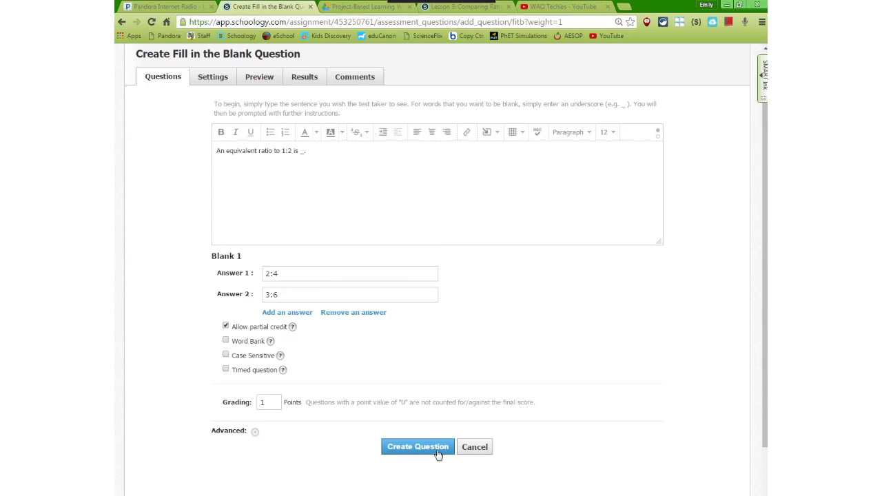
Create the fill-in-the-blank question with its two accepted answers.
left_click(439, 450)
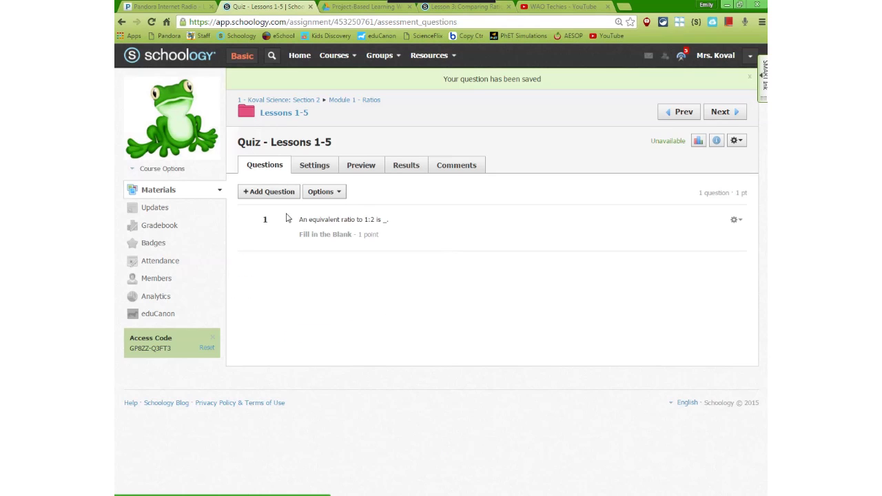
Start a Multiple Choice question with the placeholder text "What is ....".
left_click(276, 193)
left_click(285, 239)
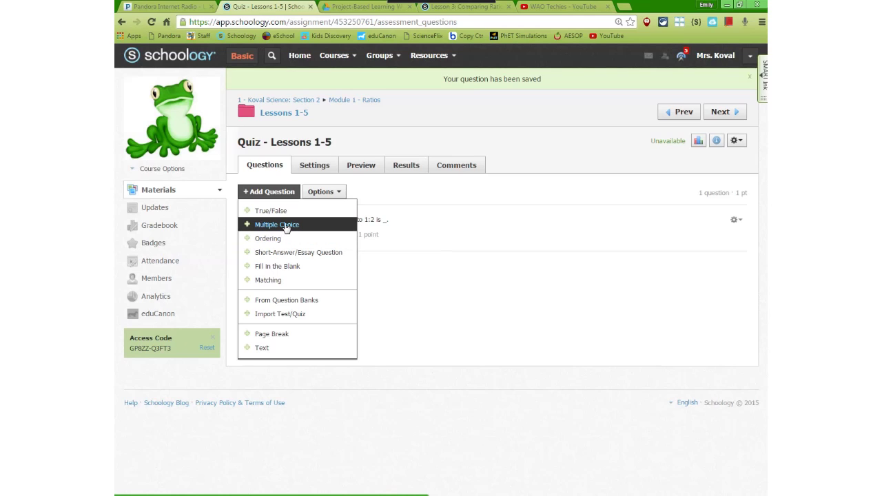
left_click(286, 226)
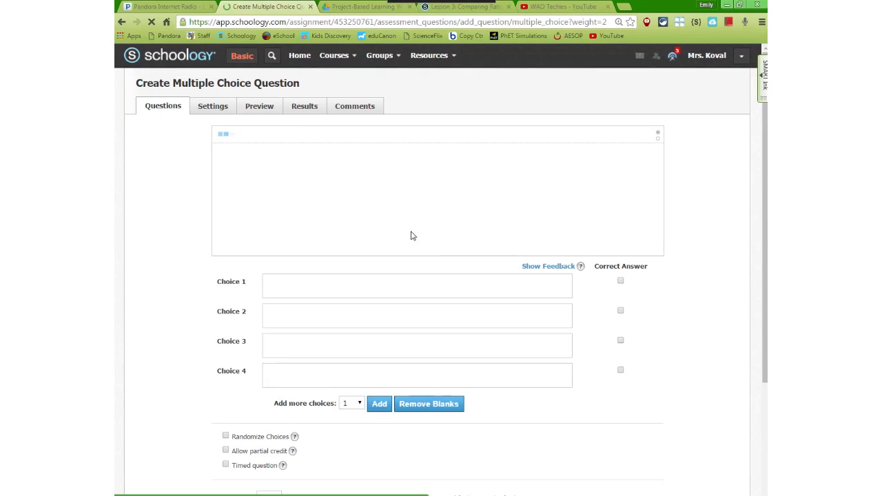
left_click(258, 166)
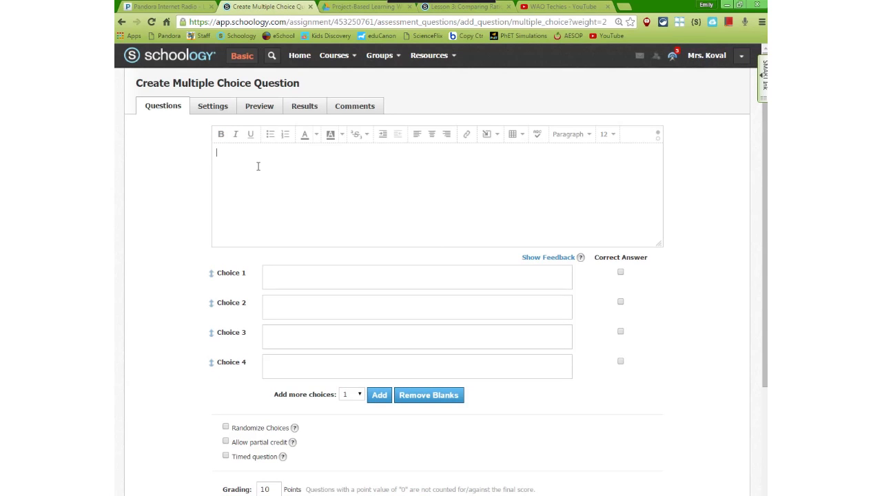
type("What is the")
key("BackSpace")
key("BackSpace")
key("BackSpace")
type("...")
Enter apple, orange and banana as the answer choices and remove the blank choice.
left_click(305, 275)
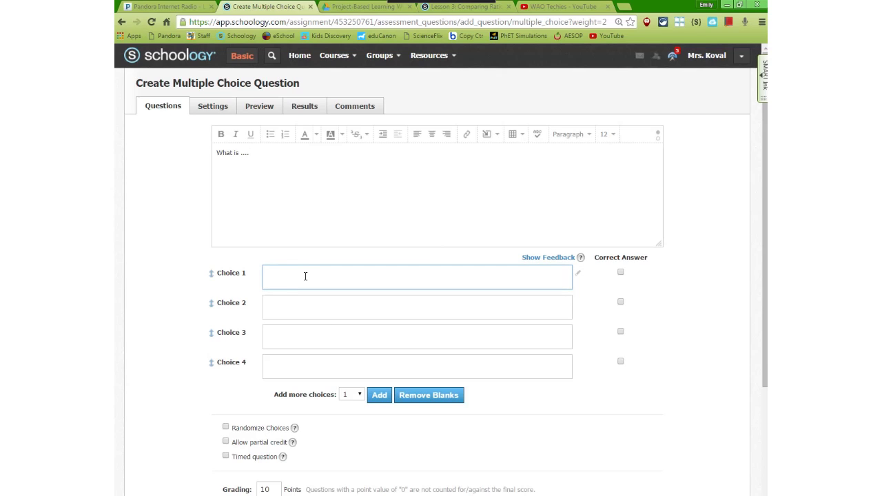
type("apple")
key("Tab")
left_click(293, 303)
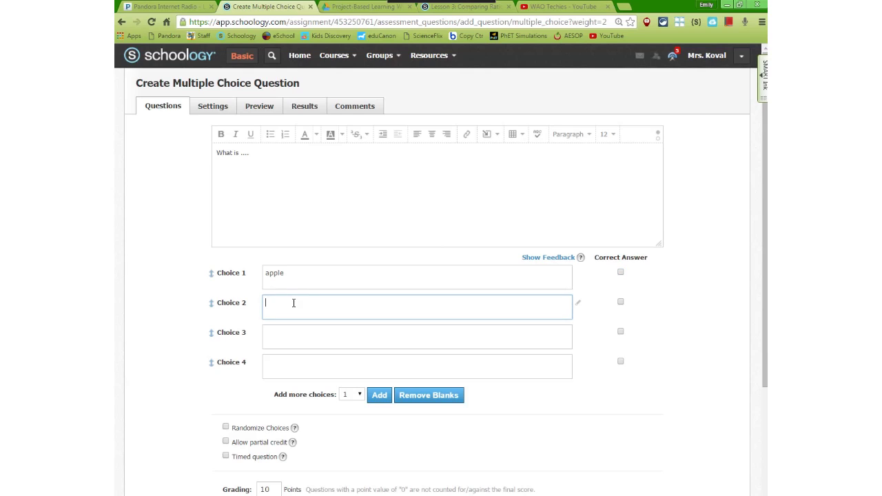
type("orange")
left_click(301, 335)
type("banana")
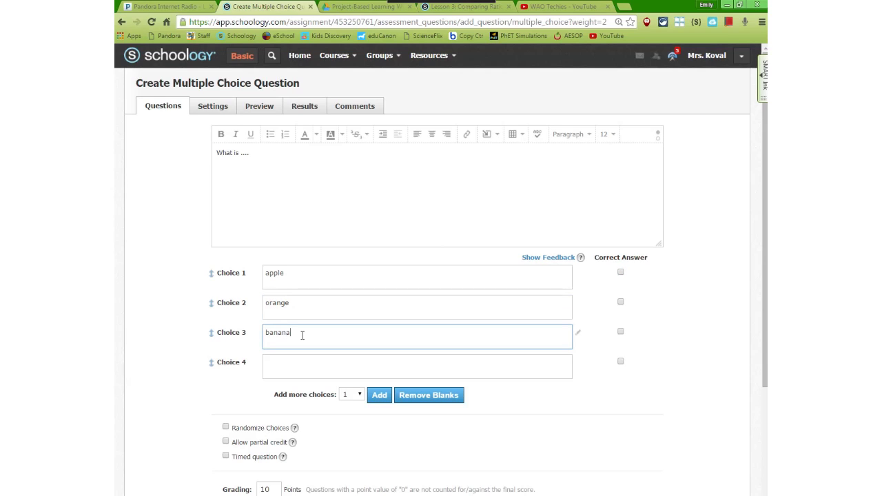
left_click(437, 400)
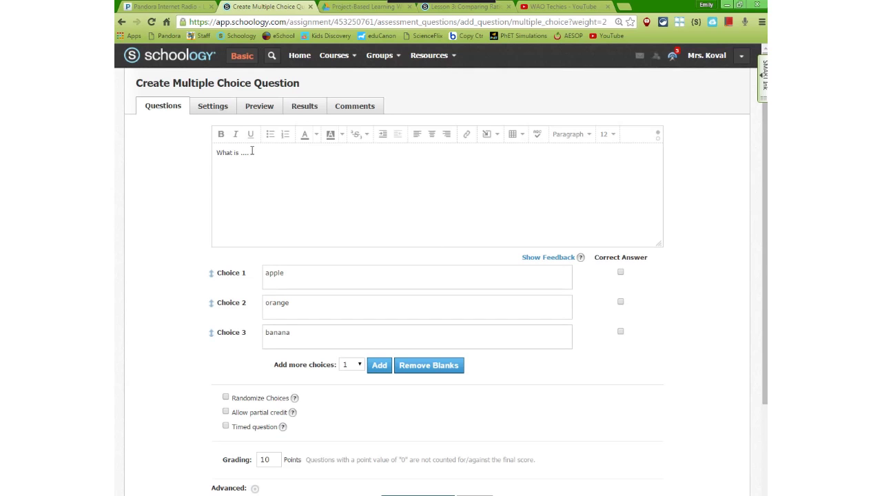
Complete the question text as "What is the fruit that is a citrus?".
left_click_drag(253, 153, 241, 153)
key("BackSpace")
type("the fruit ")
type("that ")
type("is a citr")
type("us.")
type("?")
Mark orange as the correct answer and turn on Randomize Choices.
left_click(621, 302)
left_click(228, 399)
left_click(227, 399)
left_click(226, 399)
Set the multiple-choice question's grading to 1 point and create the question.
left_click_drag(276, 461, 246, 458)
type("1")
scroll(383, 444, "down", 2)
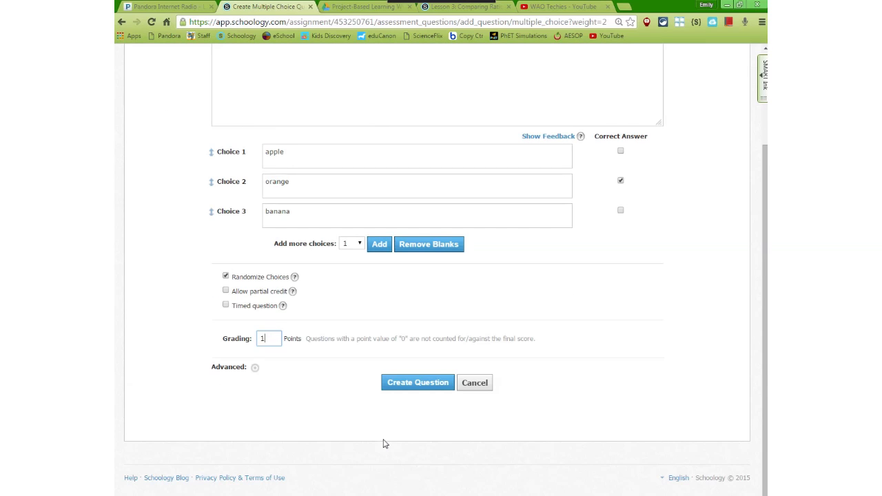
left_click(426, 384)
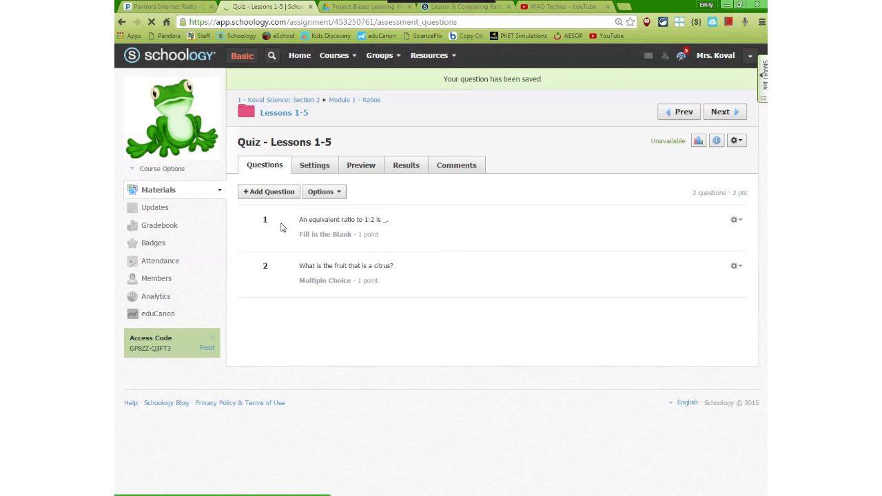
Add a matching question to the quiz with "Directions:" as its question text.
left_click(266, 195)
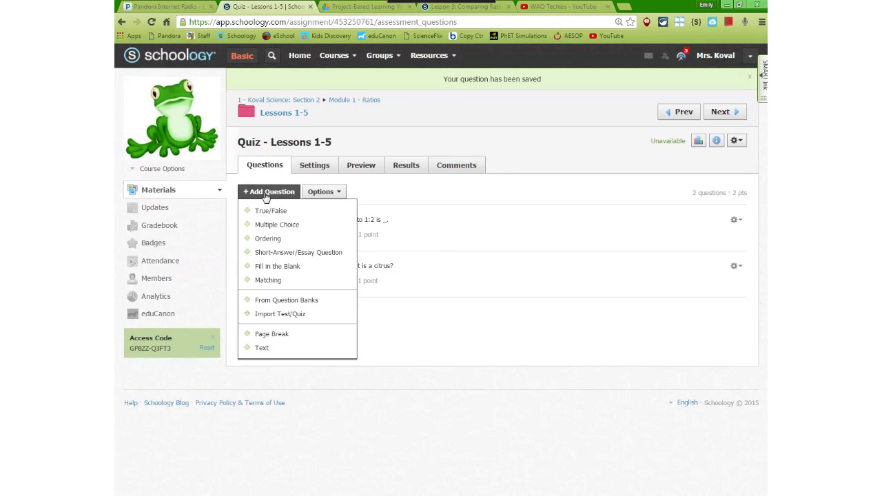
left_click(267, 238)
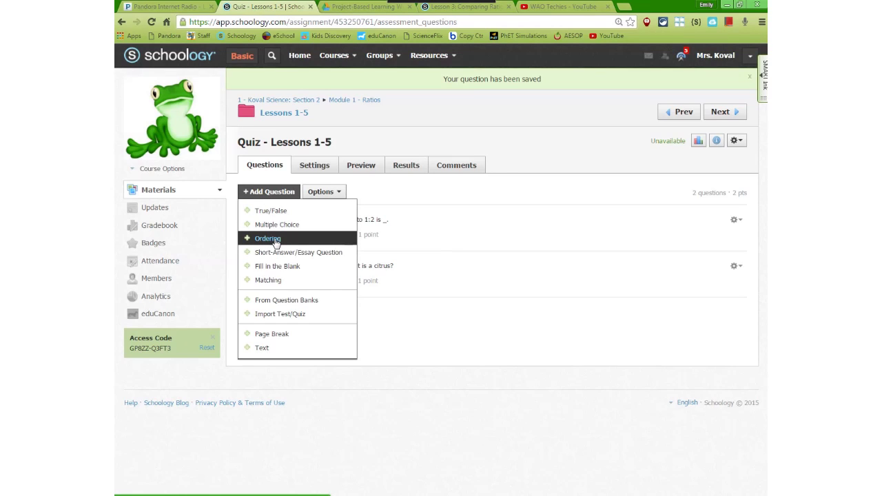
left_click(275, 281)
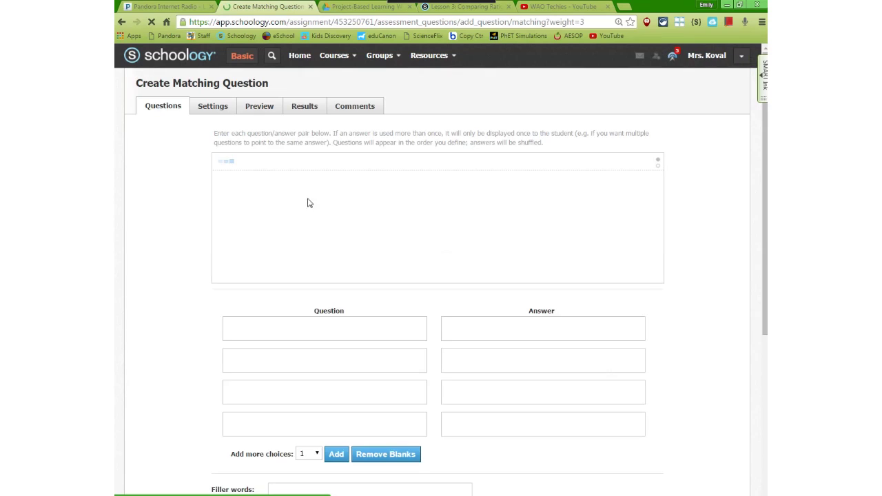
left_click(273, 207)
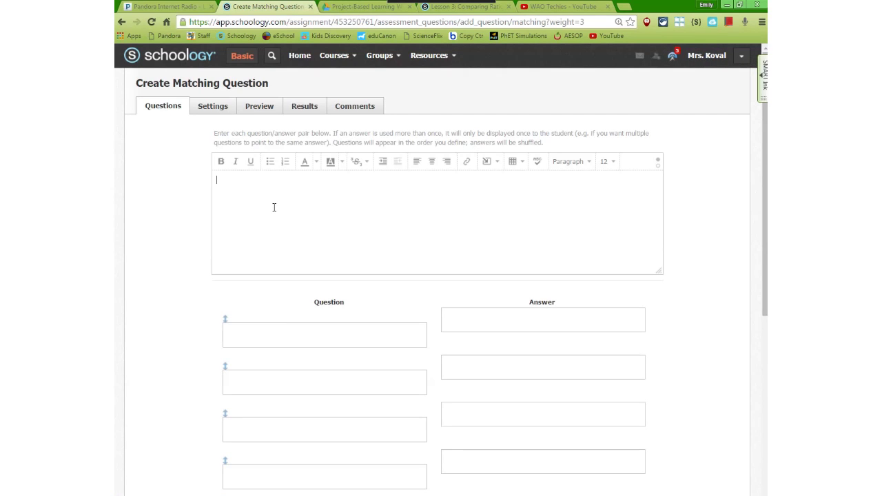
type("Directions:")
Fill the first matching pair with the question "The definition is....." and the answer "ratio".
left_click(279, 329)
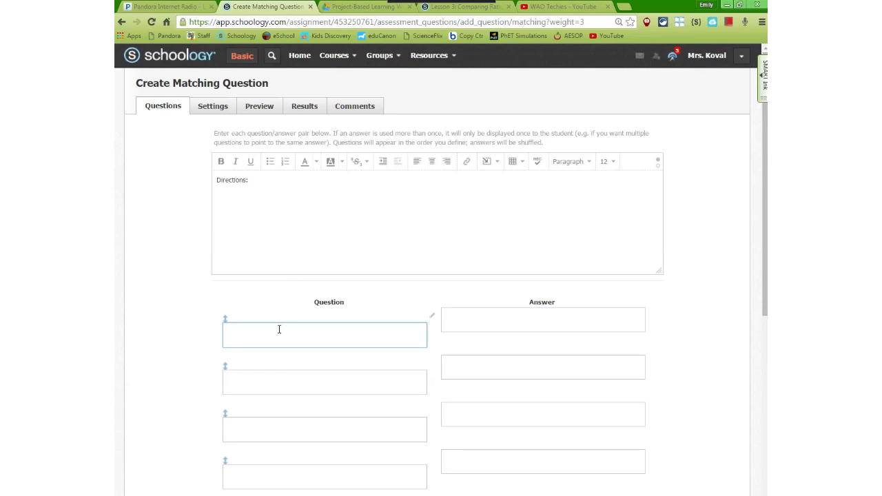
type("The definition is.....")
left_click(520, 312)
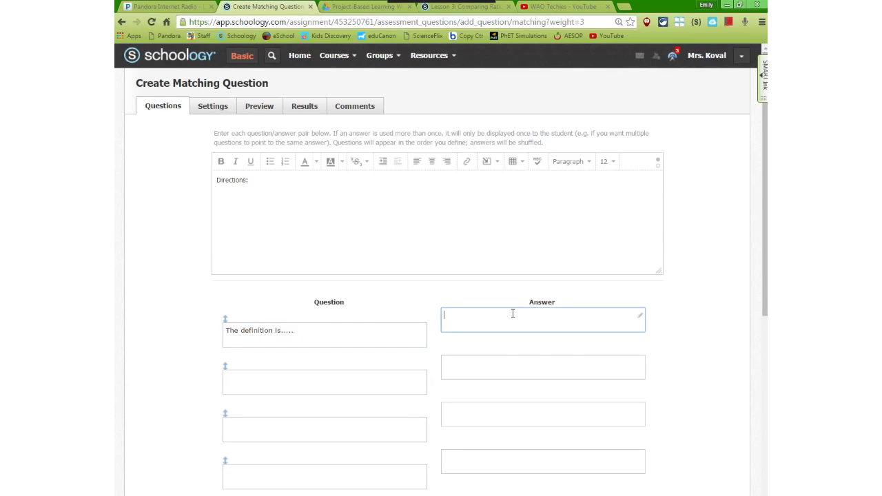
type("ratio")
Fill the second matching pair with the question "the antonym is ..." and the answer "multiply".
left_click(357, 376)
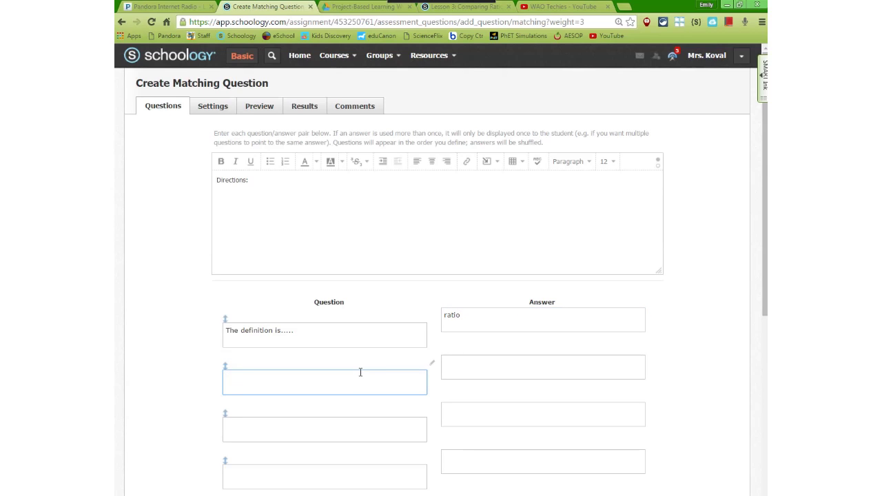
type("the")
key("BackSpace")
key("BackSpace")
key("Tab")
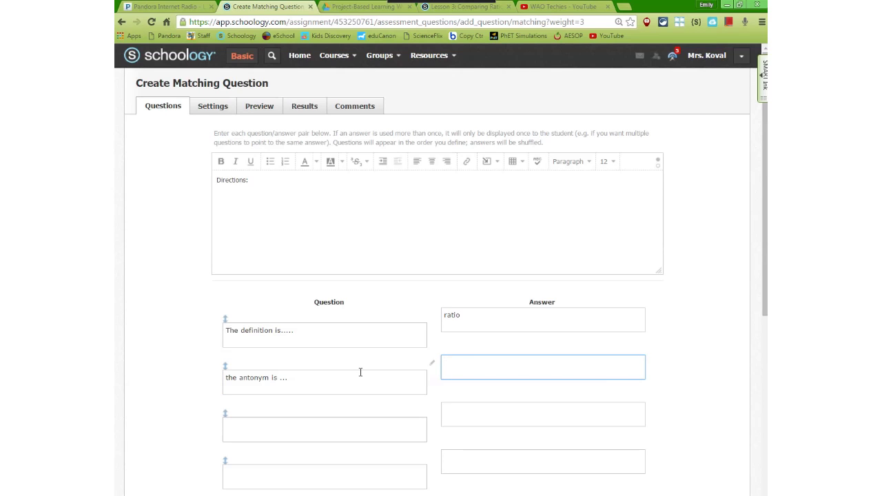
type("multiply")
Add subtract, addition and division as filler words for the matching question.
scroll(474, 331, "down", 4)
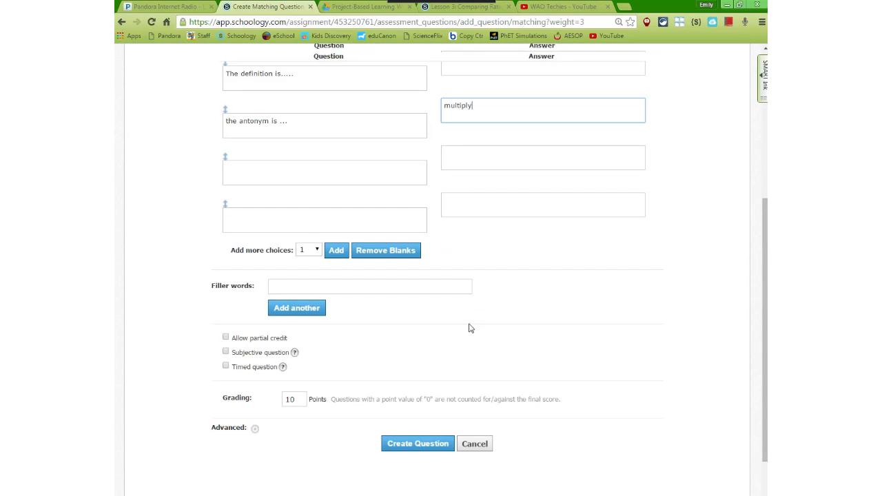
left_click(344, 284)
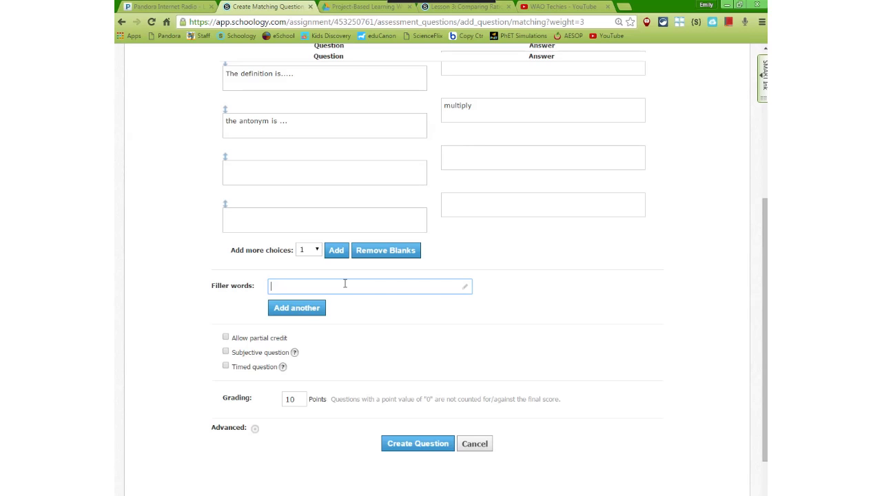
type("subtract")
left_click(298, 309)
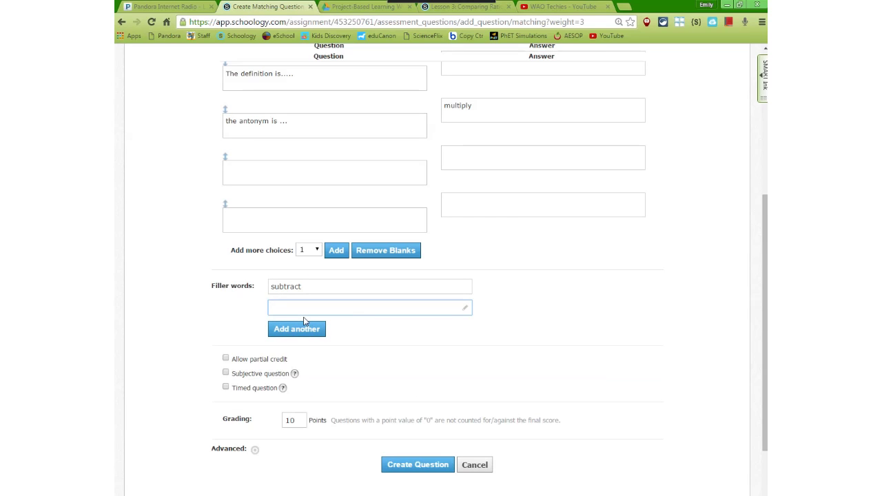
type("addition")
left_click(298, 329)
type("divi")
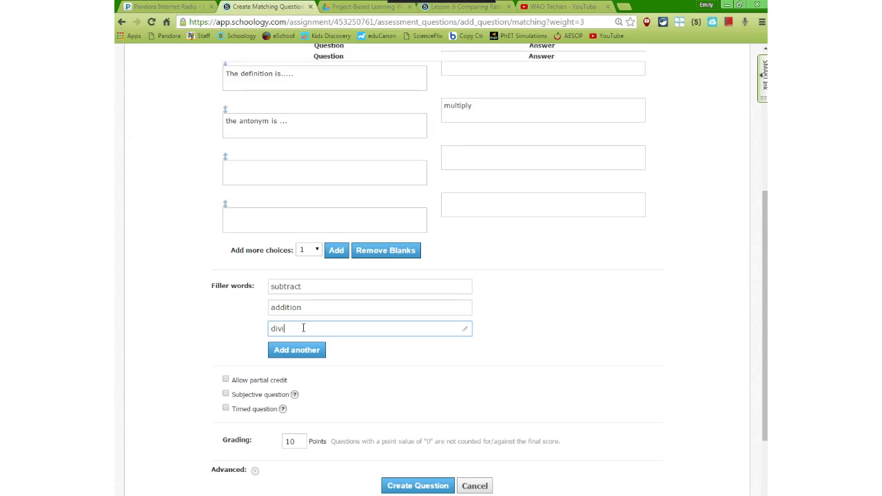
type("sion")
Allow partial credit for the matching question and set its grading to 2 points.
left_click(226, 380)
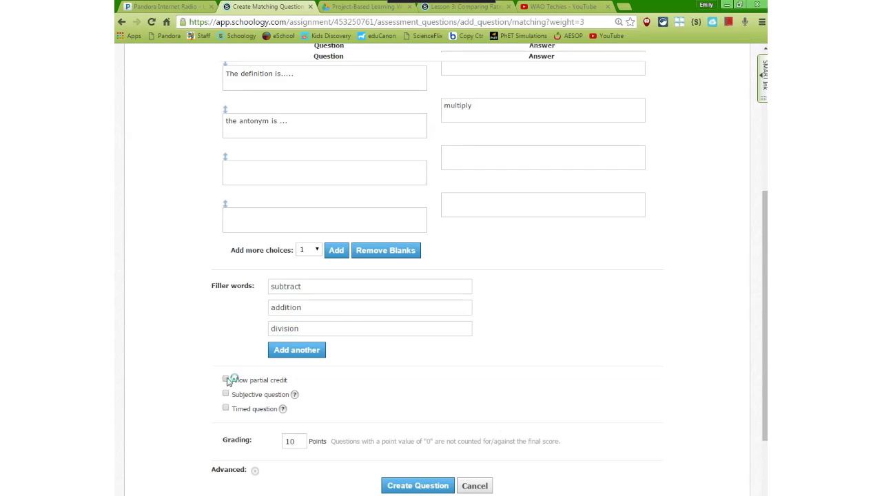
double_click(291, 442)
type("2")
Remove the blank question and answer pairs and create the matching question.
left_click(391, 252)
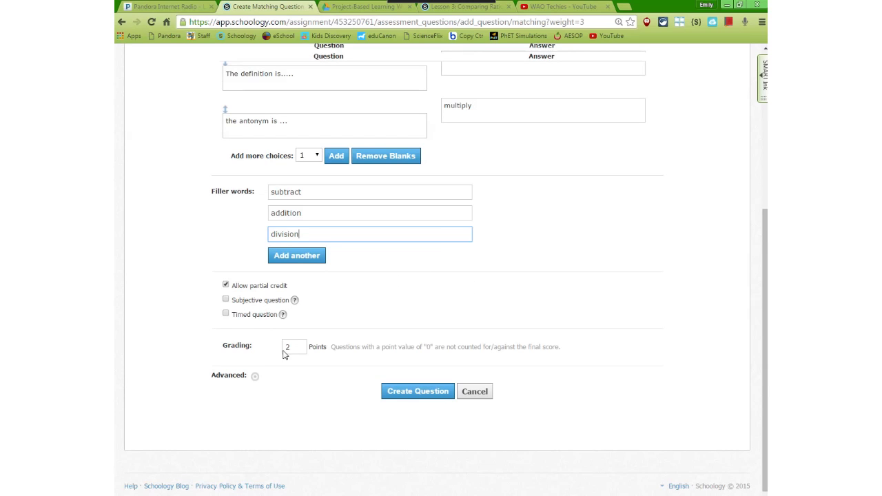
left_click(418, 393)
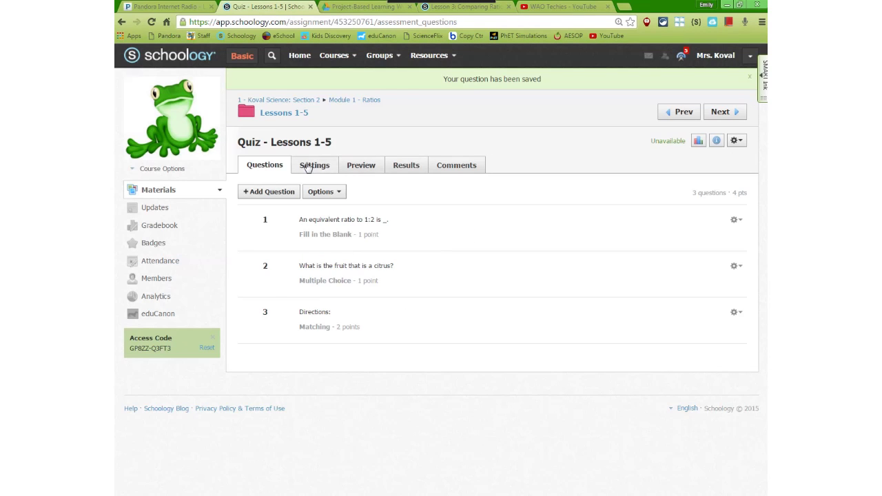
Reorder the quiz so the matching question comes first and save the new order.
left_click(319, 194)
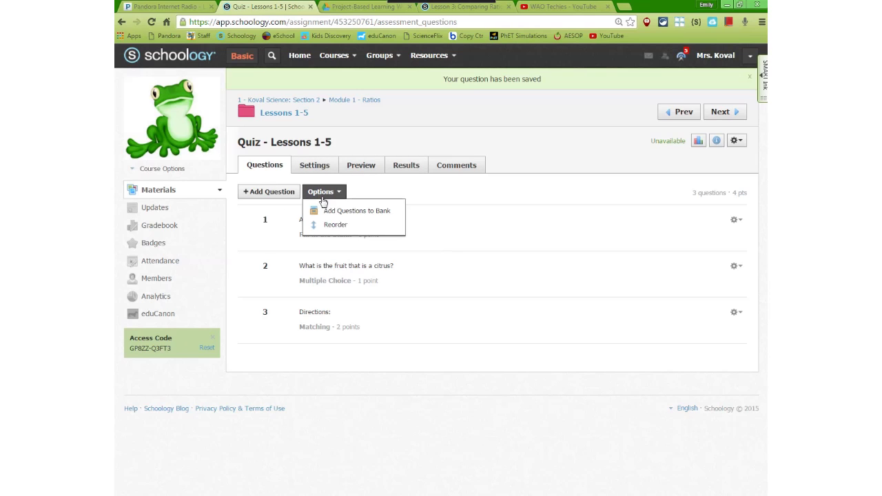
left_click(334, 226)
mouse_move(243, 226)
left_mouse_down()
mouse_move(243, 279)
mouse_move(246, 226)
left_mouse_up()
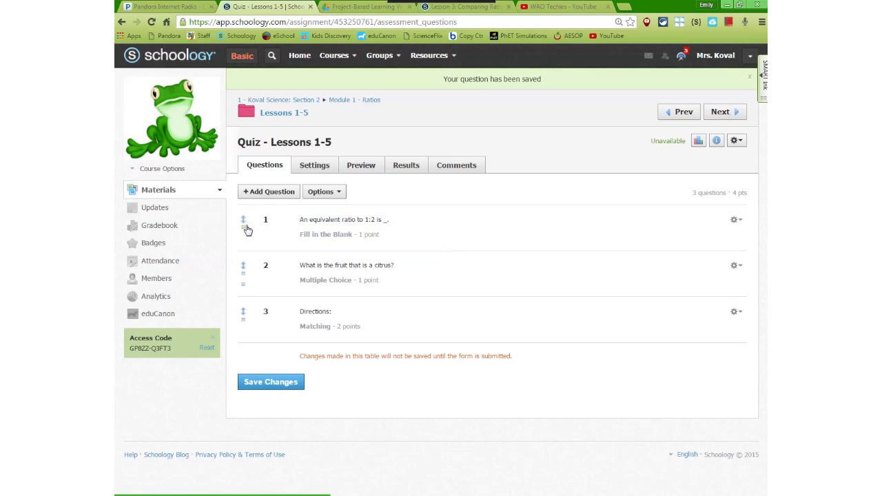
left_click_drag(244, 312, 253, 202)
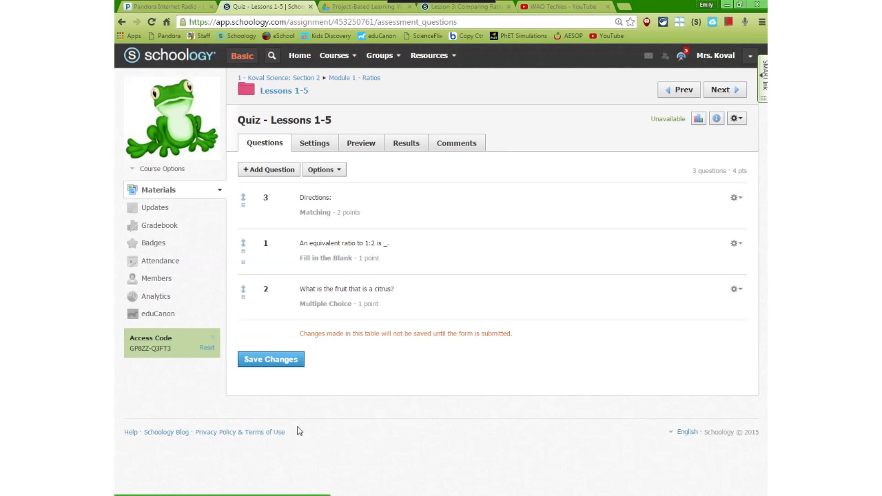
left_click(276, 360)
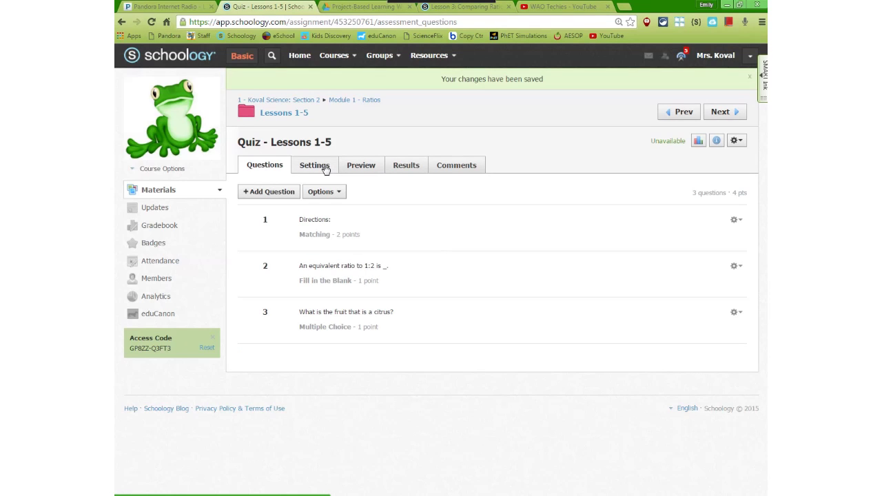
In the quiz settings, enter "Directions:" as the instructions and set the attempt limit to 2 times.
left_click(324, 169)
left_click(344, 200)
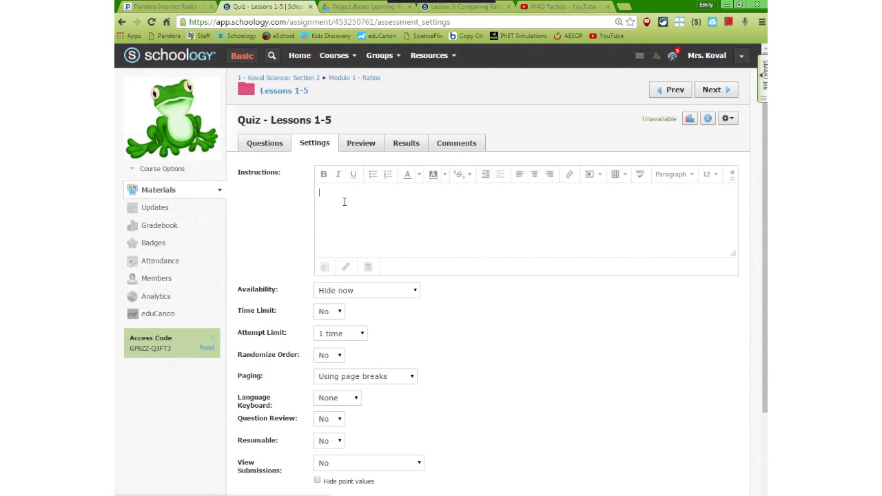
type("Directions:")
left_click(348, 337)
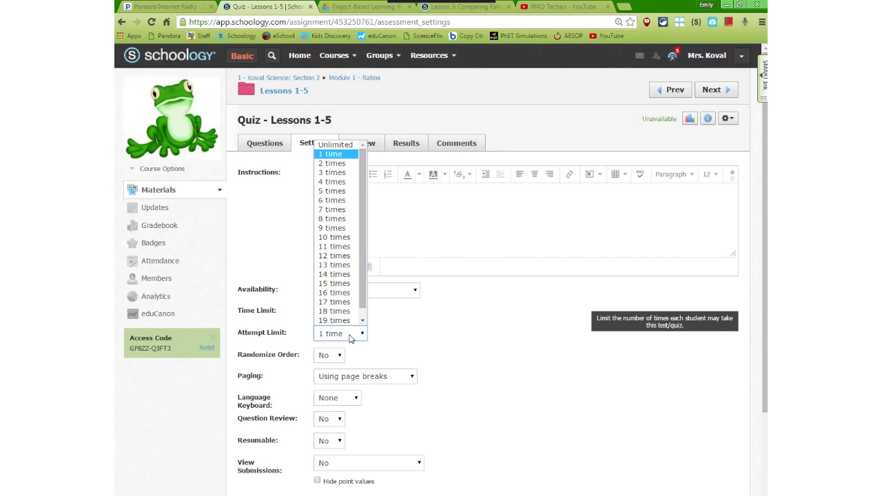
left_click(342, 163)
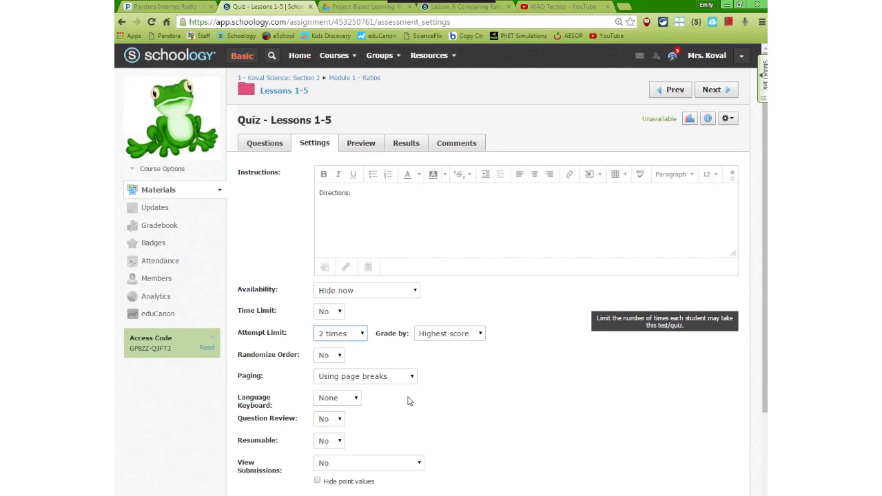
Set Randomize Order to Yes and Paging to One question per page.
left_click(338, 359)
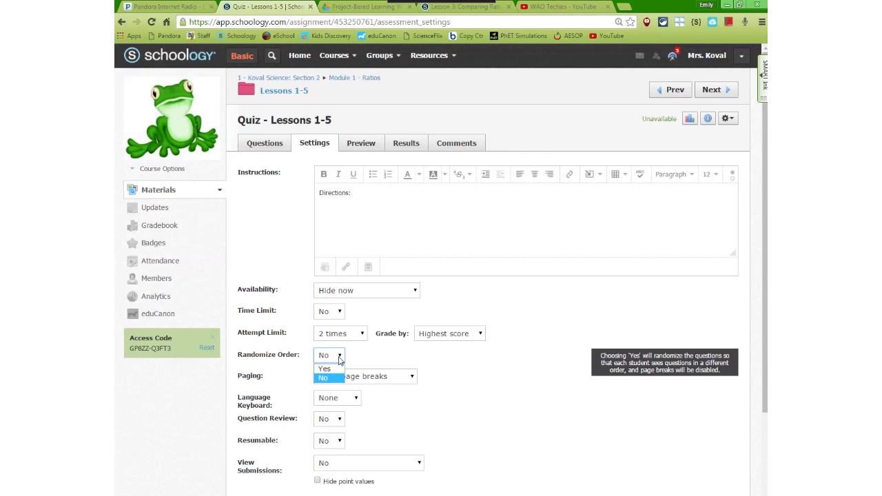
left_click(340, 360)
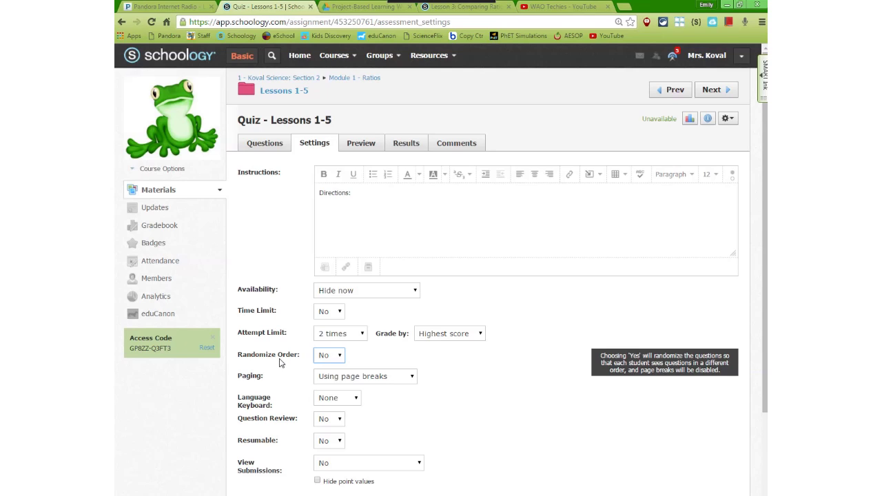
left_click(334, 358)
left_click(332, 368)
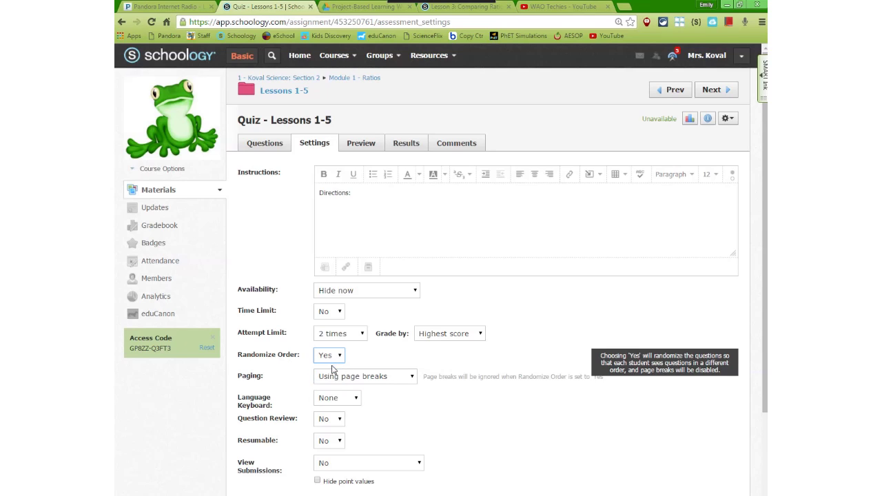
left_click(399, 378)
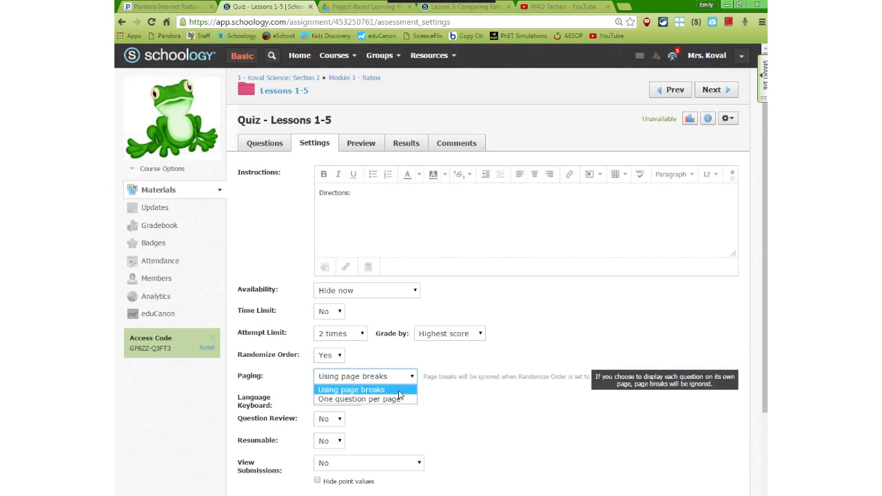
left_click(400, 400)
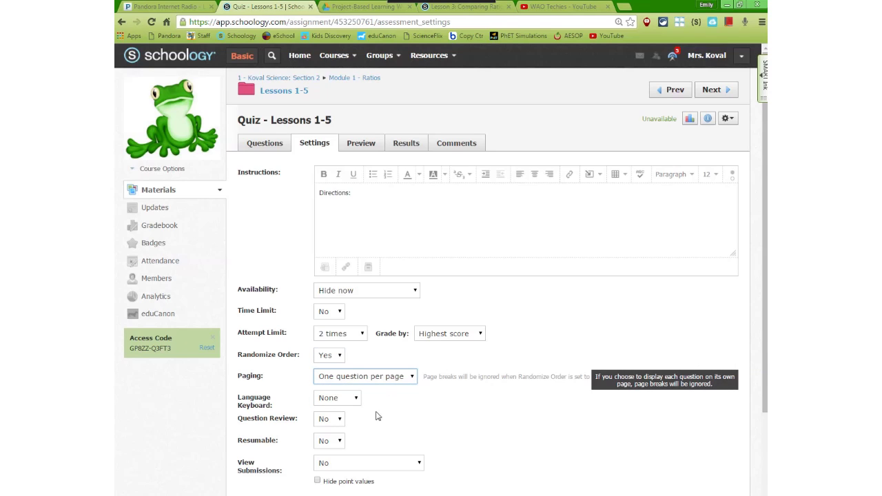
Set both Question Review and Resumable to Yes.
left_click(339, 421)
left_click(339, 442)
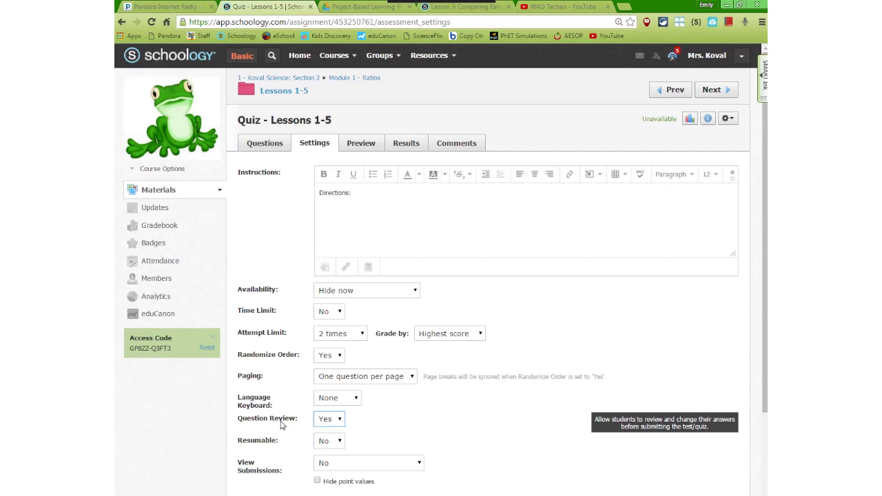
left_click(336, 443)
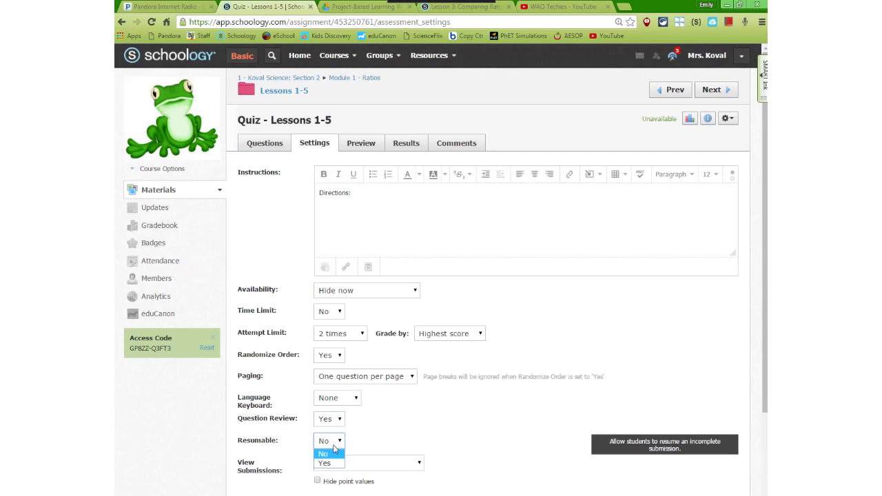
left_click(328, 464)
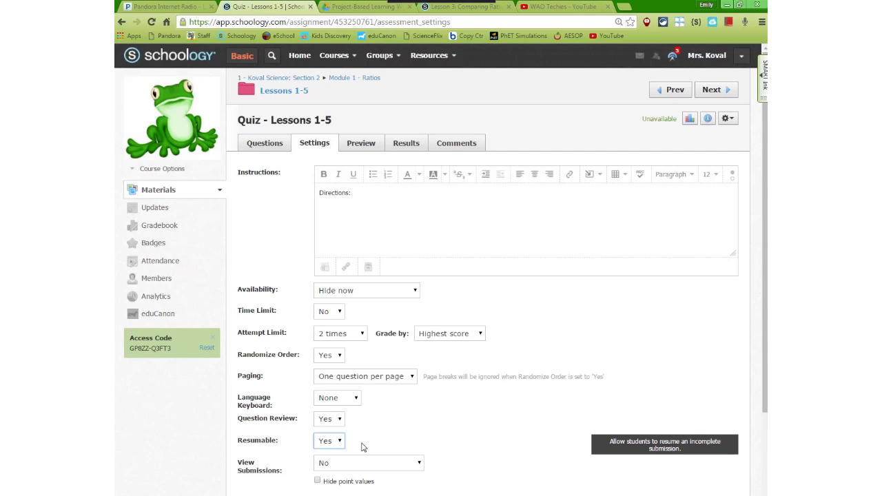
Set View Submissions to "Yes with correct answers" and save the quiz settings.
left_click(396, 464)
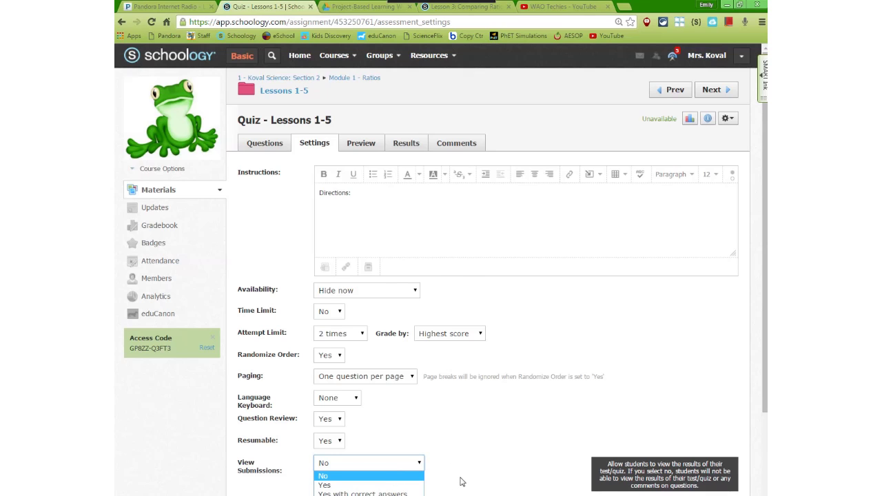
scroll(460, 478, "down", 3)
left_click(392, 357)
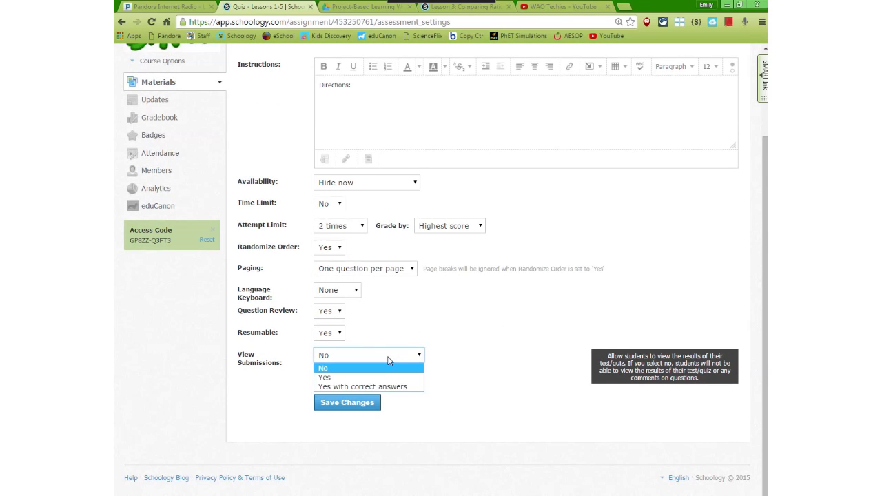
left_click(373, 388)
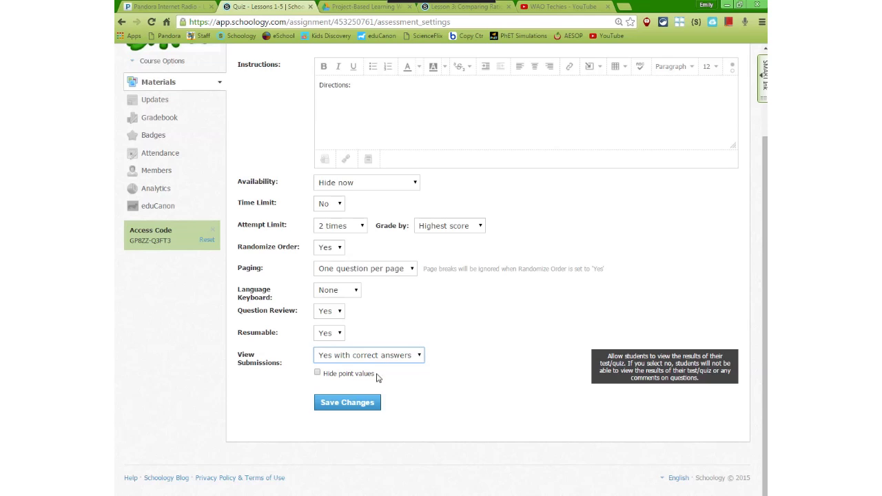
left_click(319, 378)
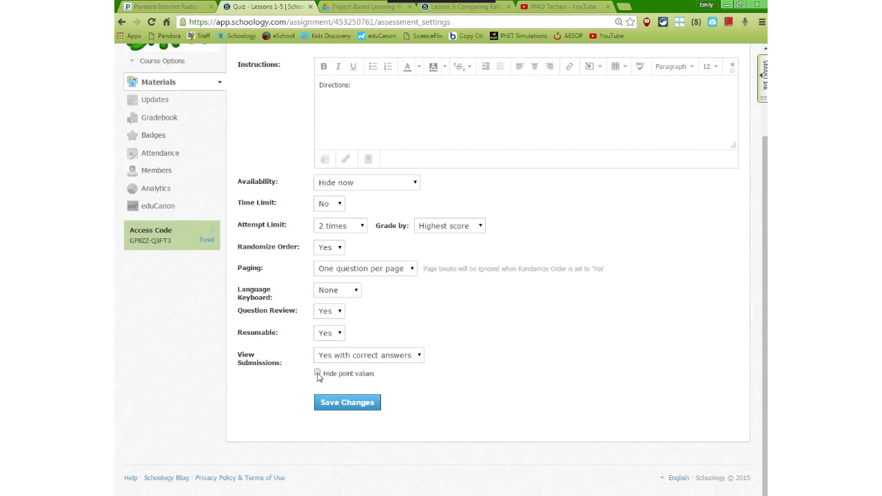
left_click(347, 403)
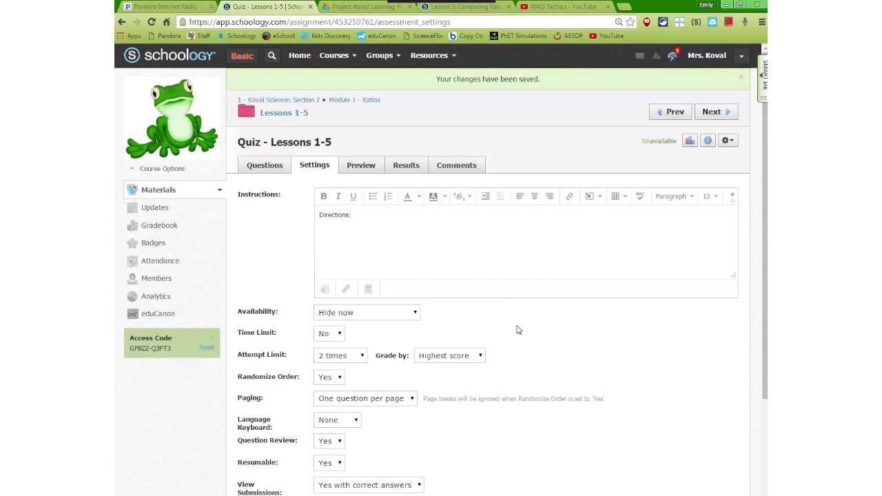
Check the Grade by options for multiple attempts and keep Highest score.
left_click(482, 357)
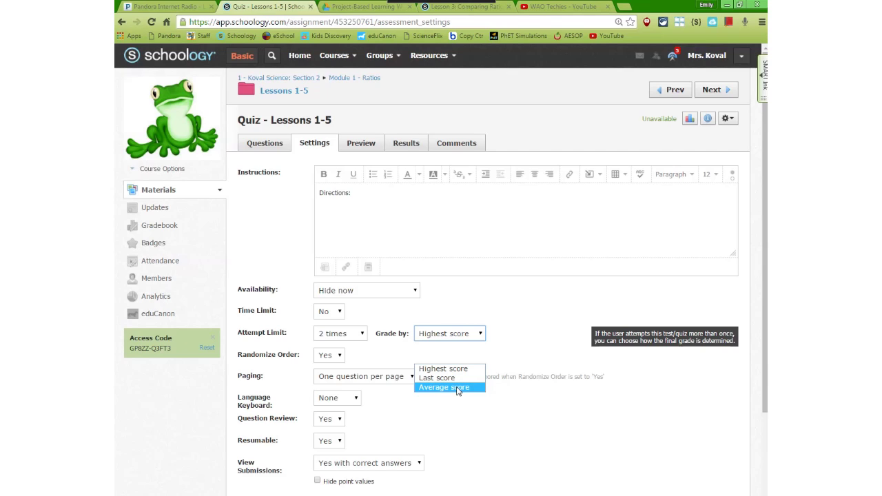
left_click(499, 338)
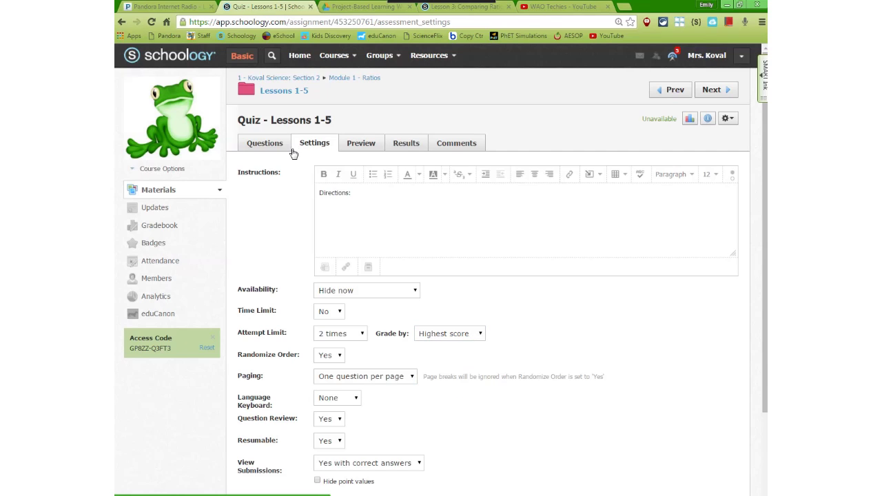
Begin the quiz in preview mode and answer the matching question with d for the definition and c for the antonym.
left_click(362, 145)
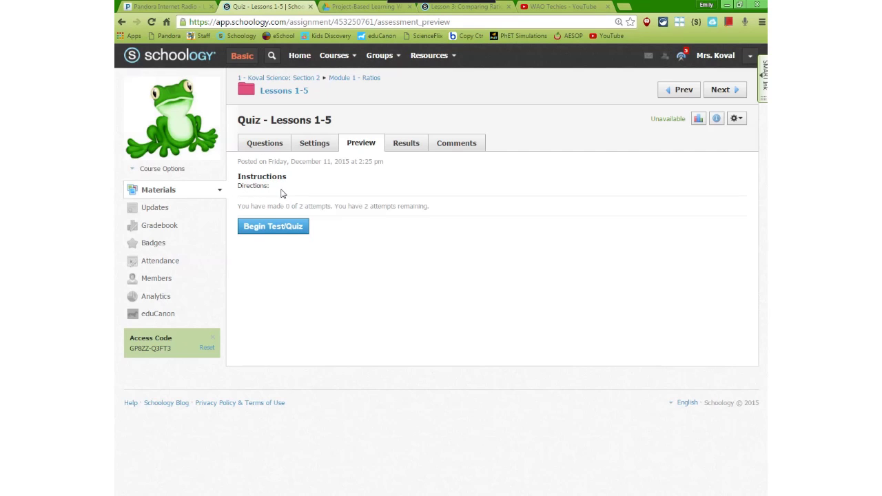
left_click(280, 230)
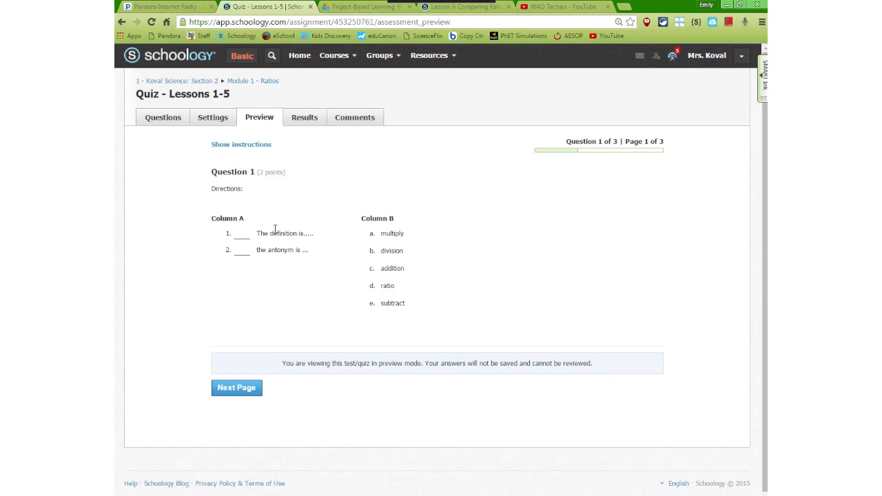
left_click(242, 236)
type("d")
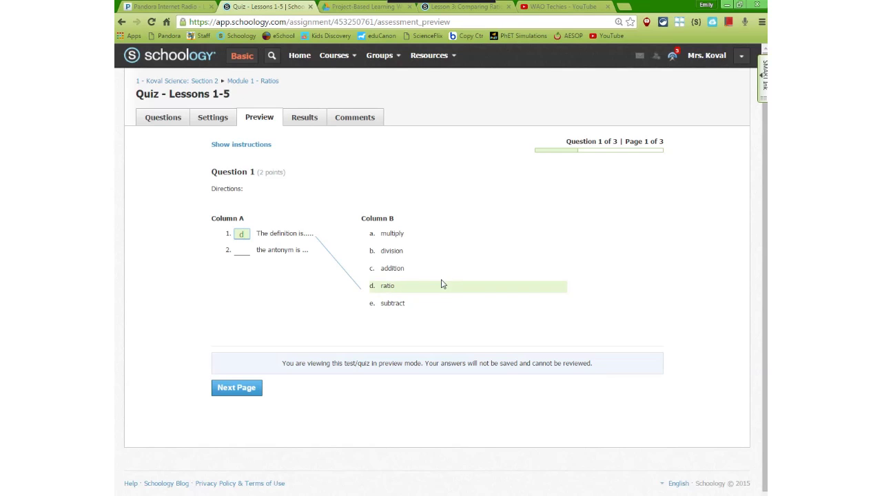
left_click(242, 250)
type("c")
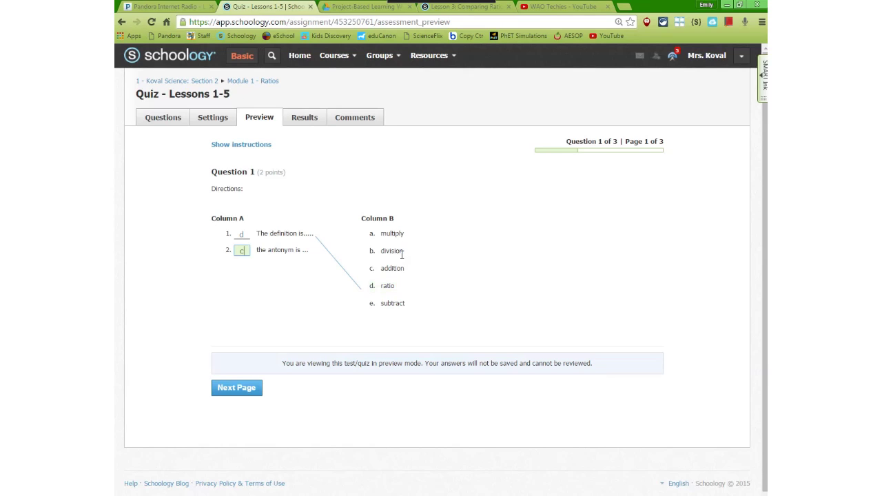
Answer the citrus question with orange and the equivalent ratio blank with 8:1, and open the answer review.
left_click(236, 388)
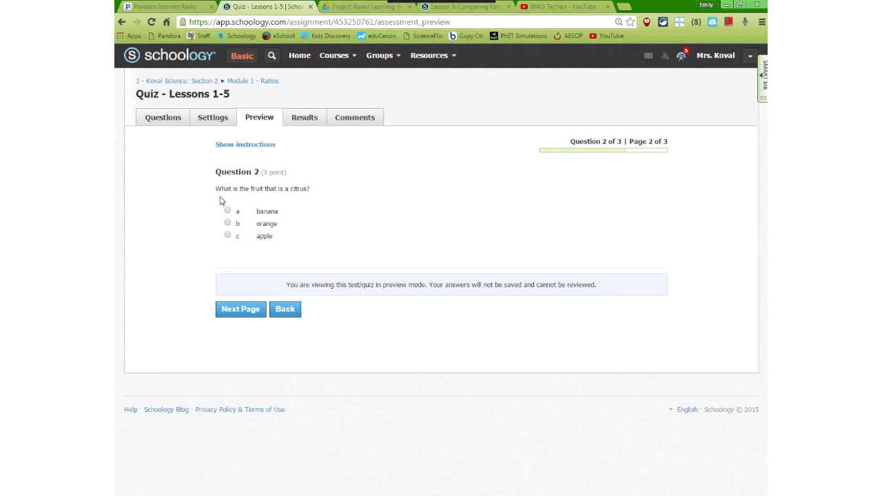
left_click(229, 224)
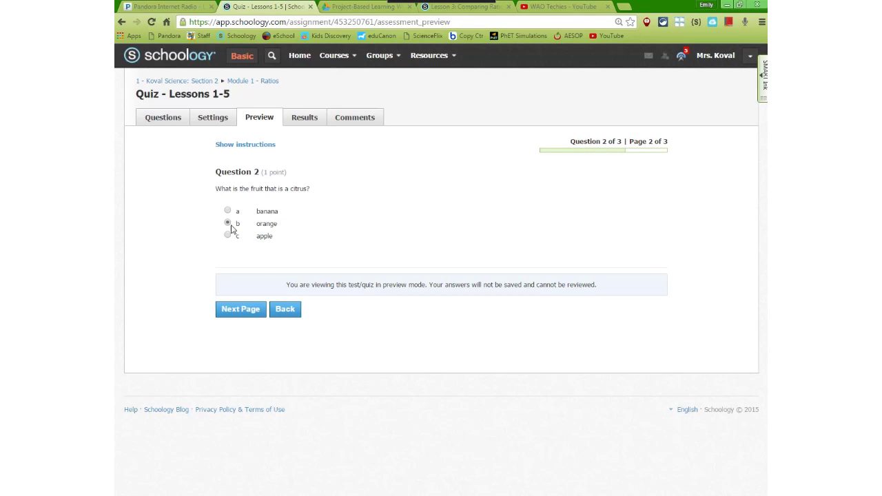
left_click(243, 311)
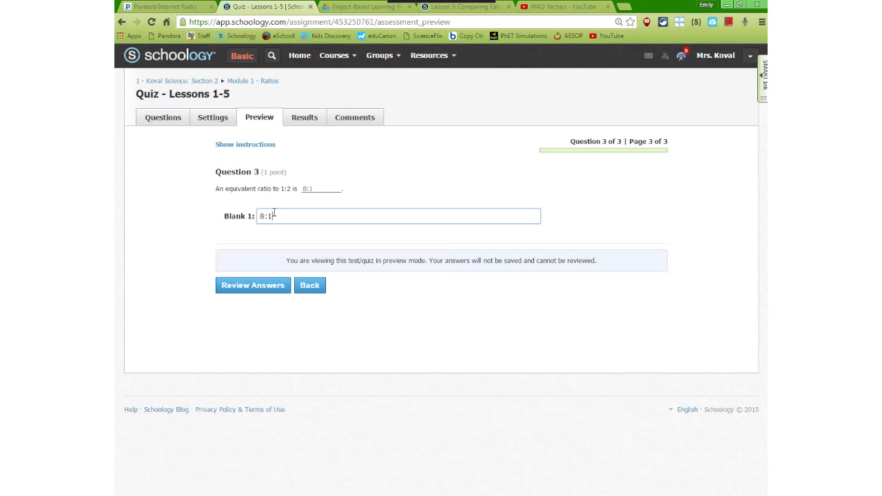
left_click(269, 288)
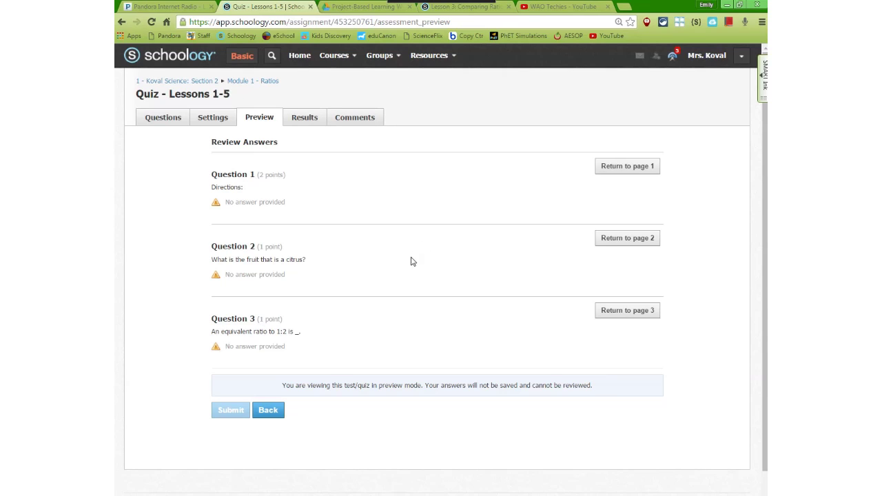
Leave the unfinished quiz preview and view the quiz results by student.
left_click(359, 123)
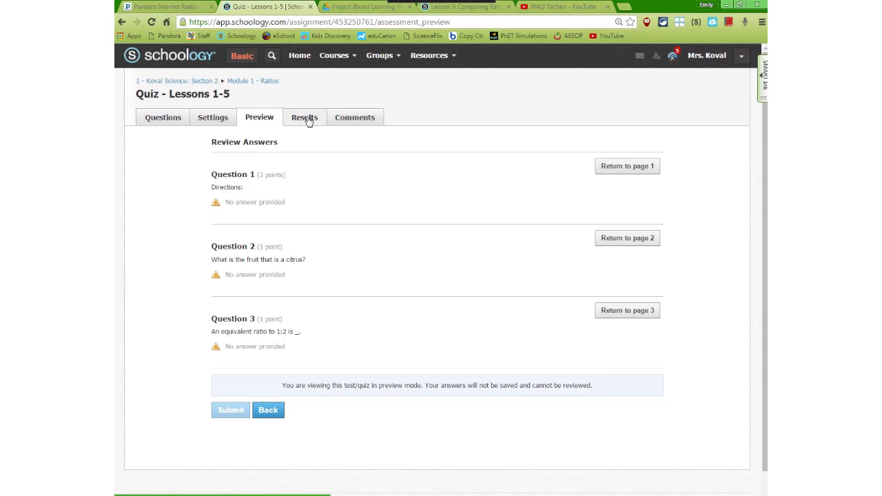
left_click(309, 122)
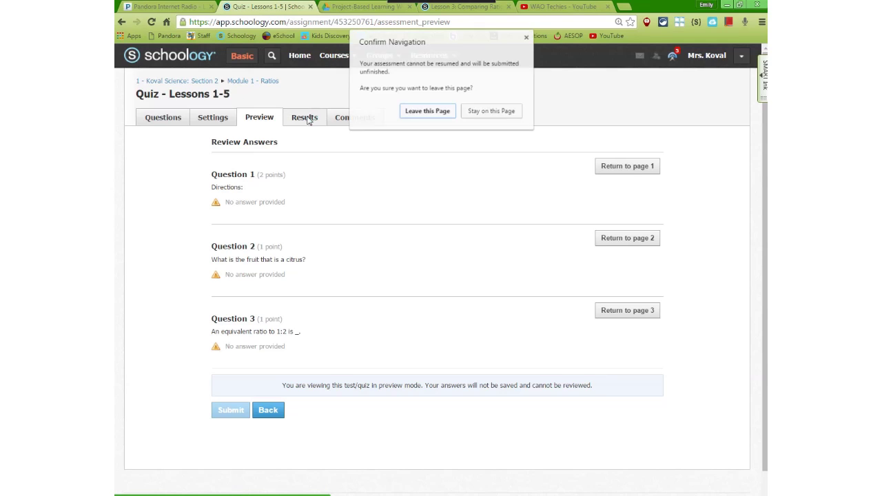
left_click(429, 112)
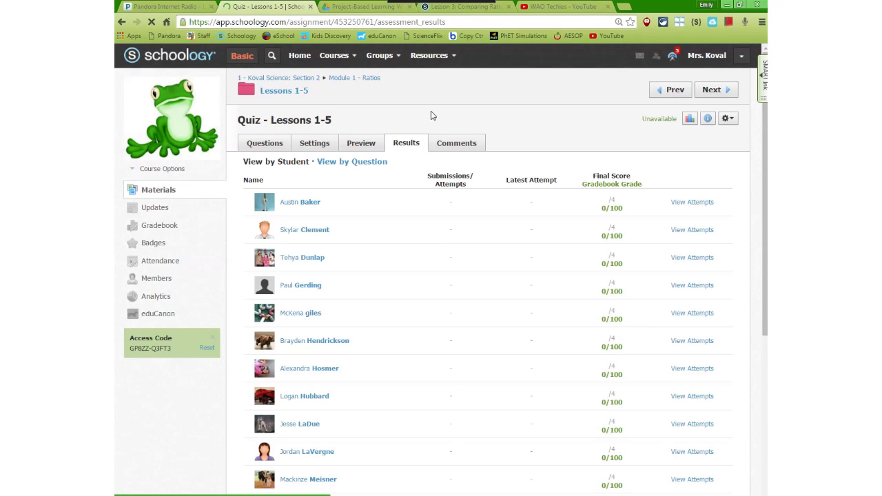
left_click(700, 205)
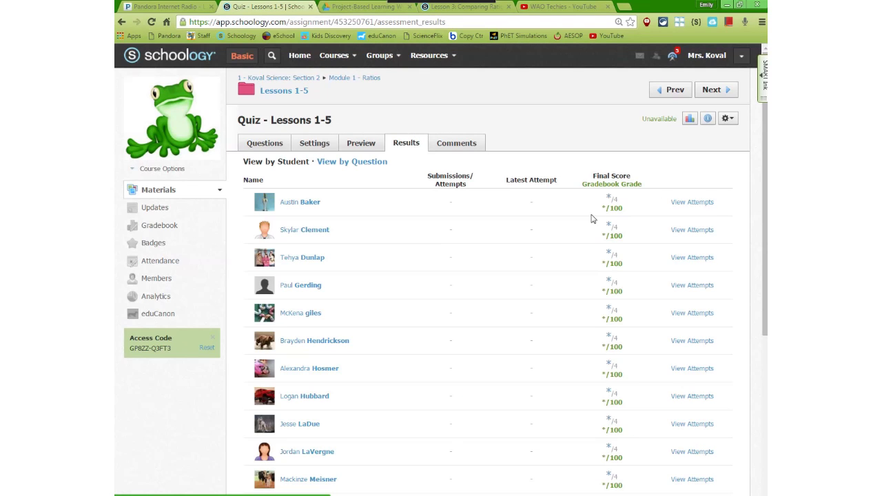
View the quiz results by question, including the answer stats for each question.
left_click(361, 165)
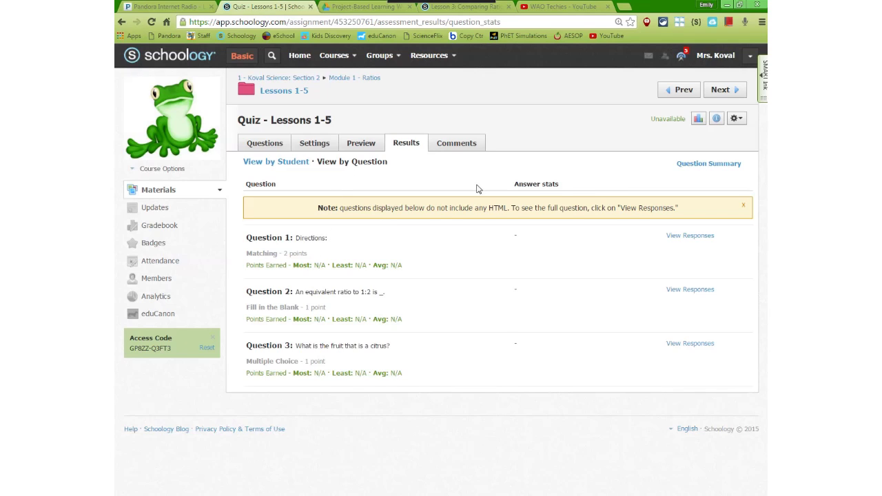
left_click(701, 239)
left_click(410, 147)
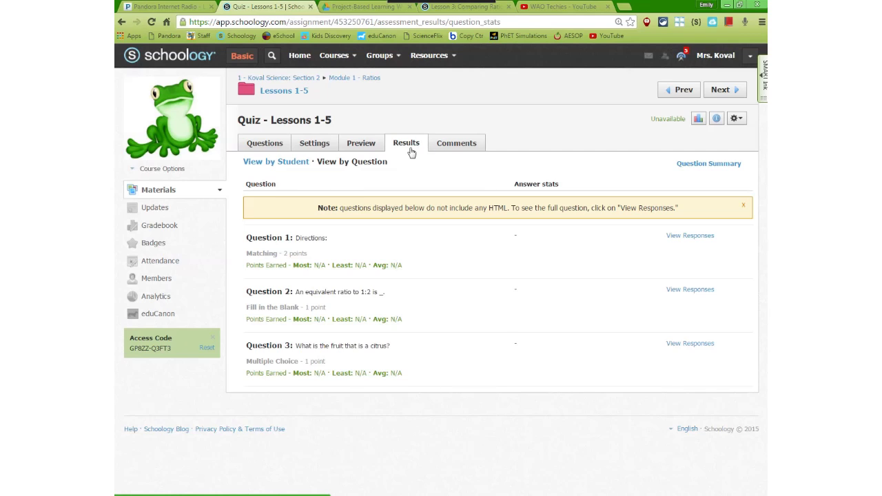
mouse_move(400, 4)
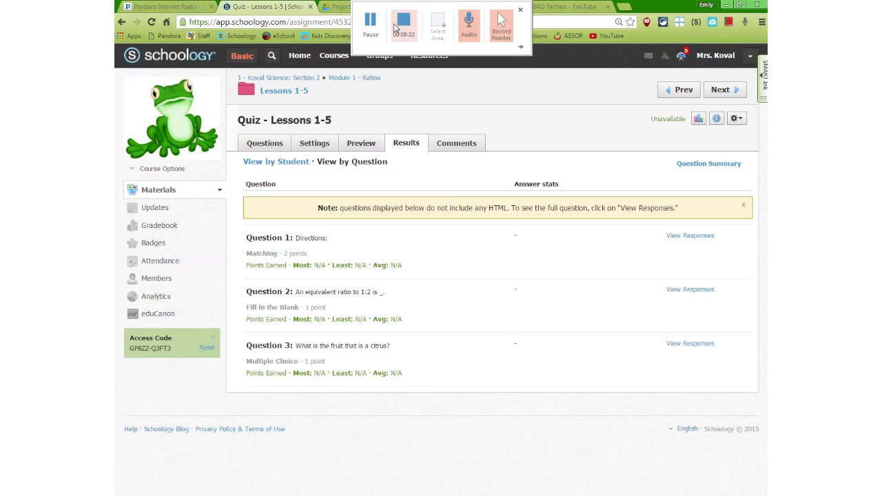